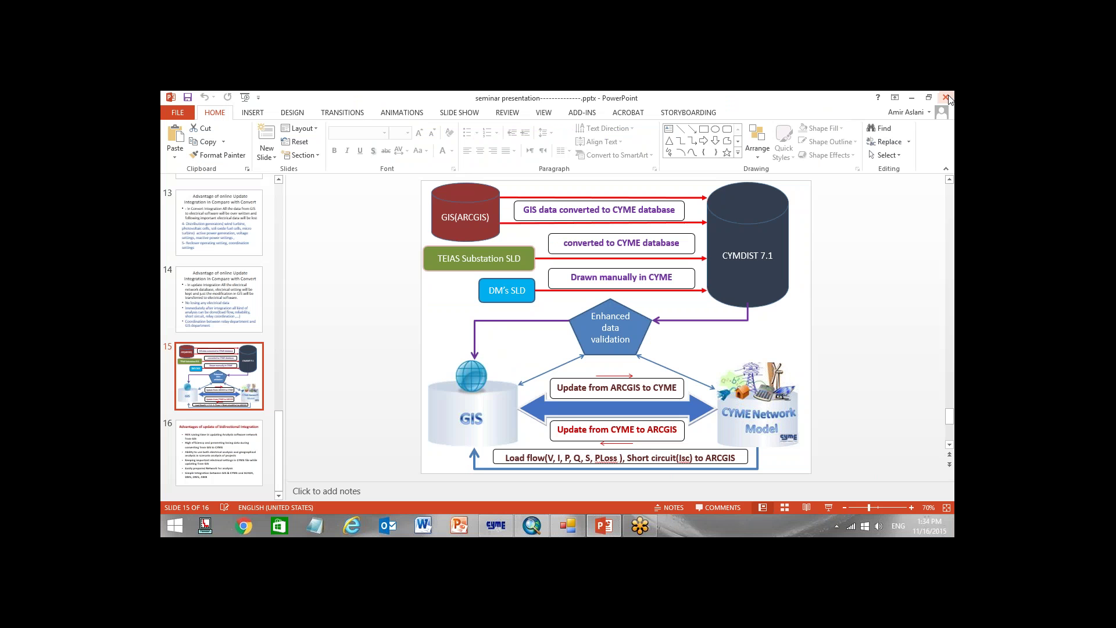
Close the PowerPoint seminar slides and bring the ArcMap SDE.DEFAULT network map to the front
click(946, 97)
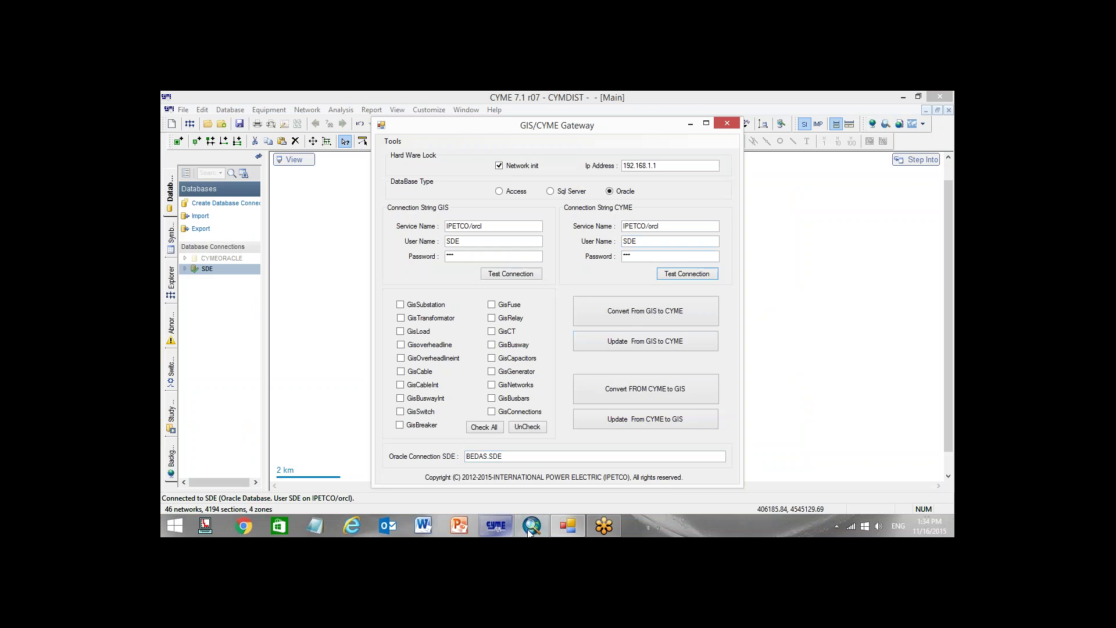
click(531, 527)
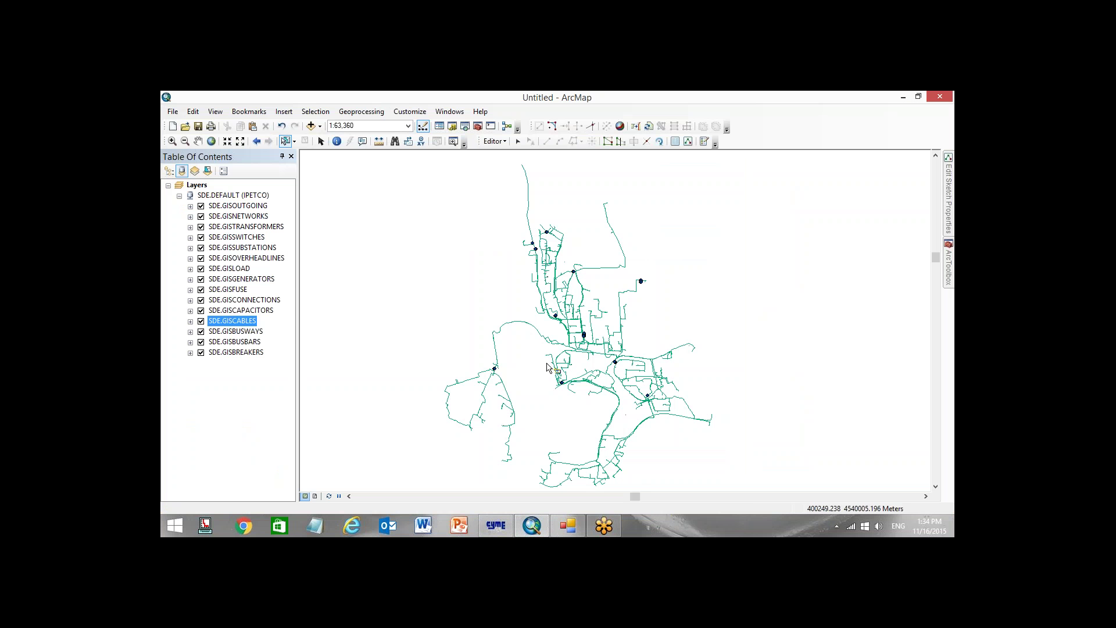
Zoom the ArcMap map to about 1:30 on the transformer at the cable end
click(496, 525)
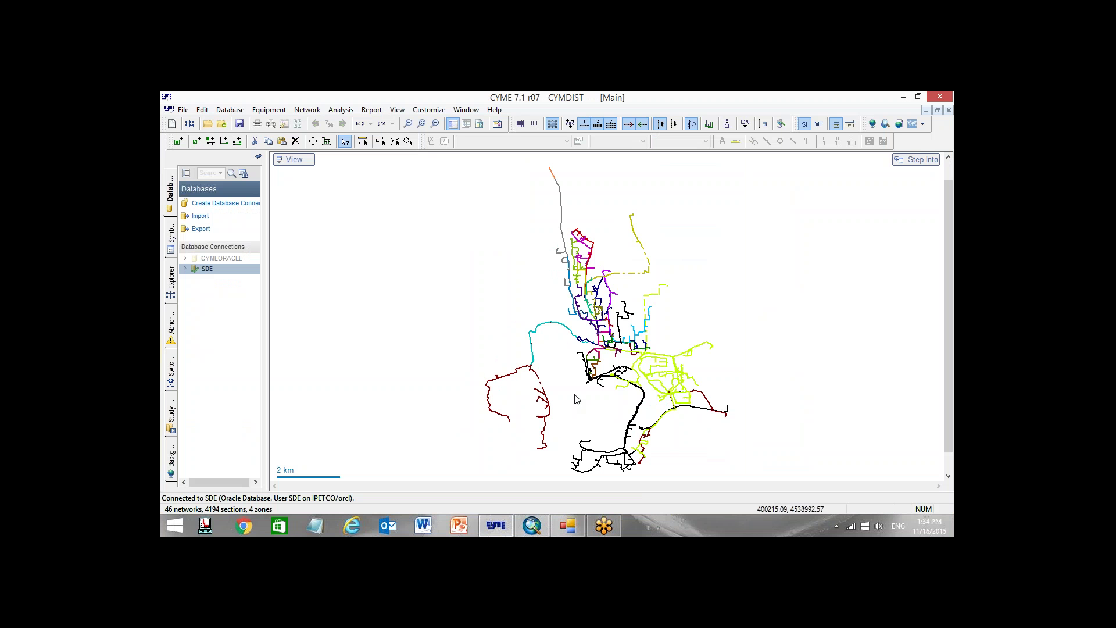
click(532, 526)
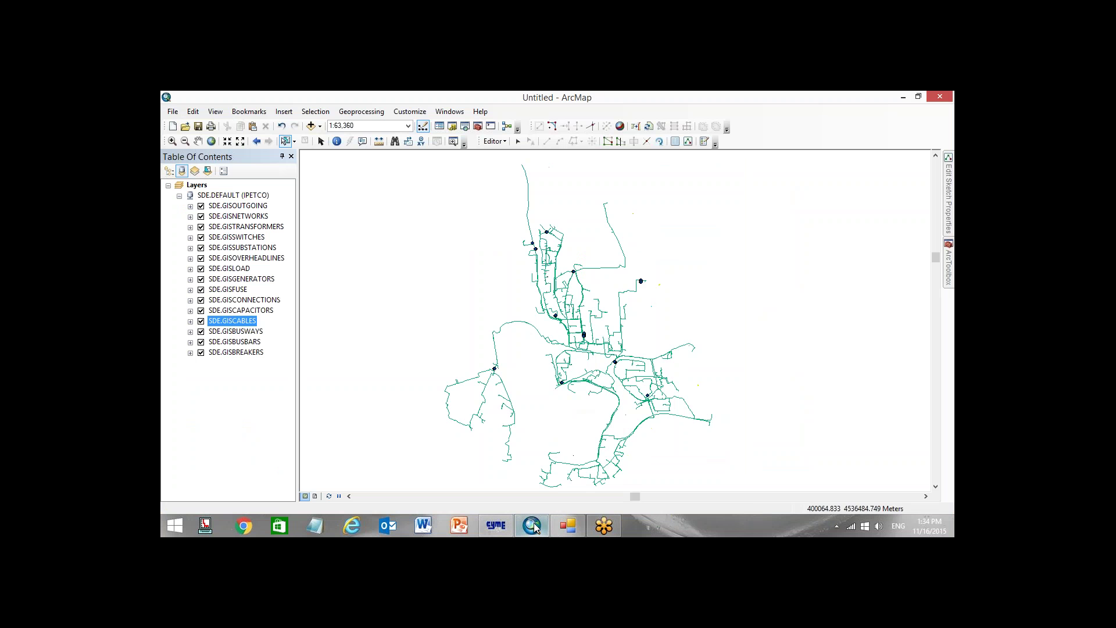
drag(507, 475, 489, 372)
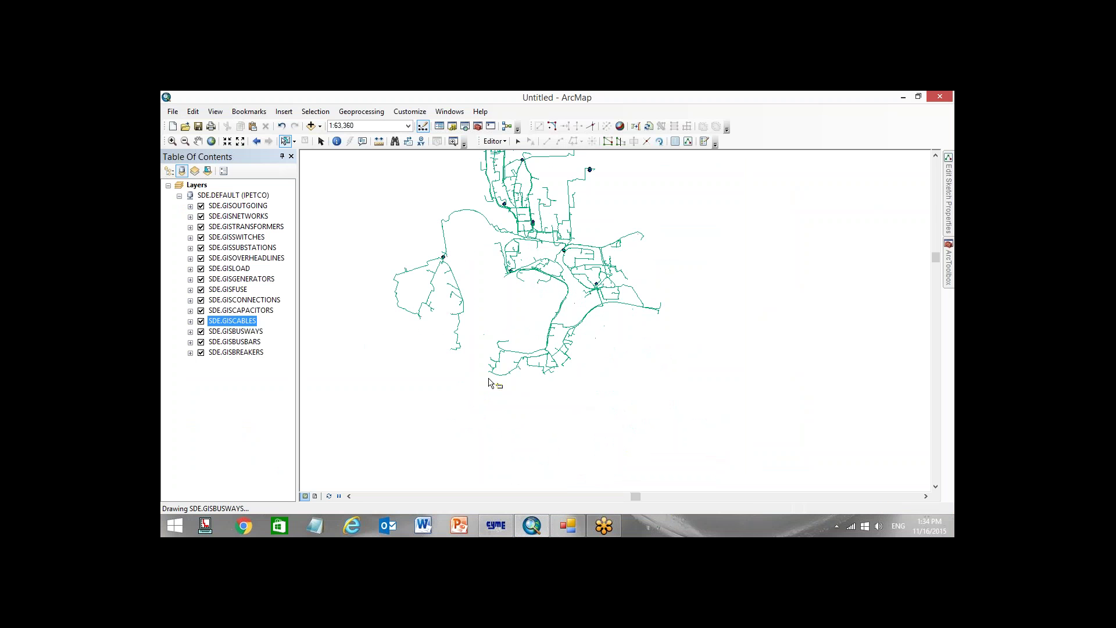
scroll(488, 382, up, 10)
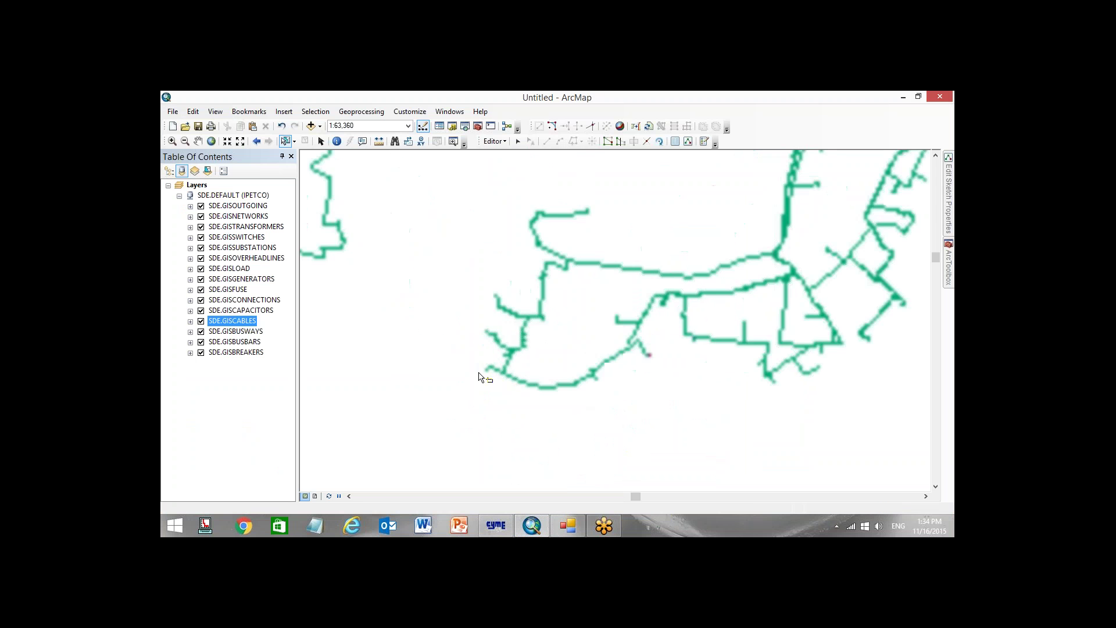
drag(568, 387, 481, 289)
scroll(463, 299, up, 8)
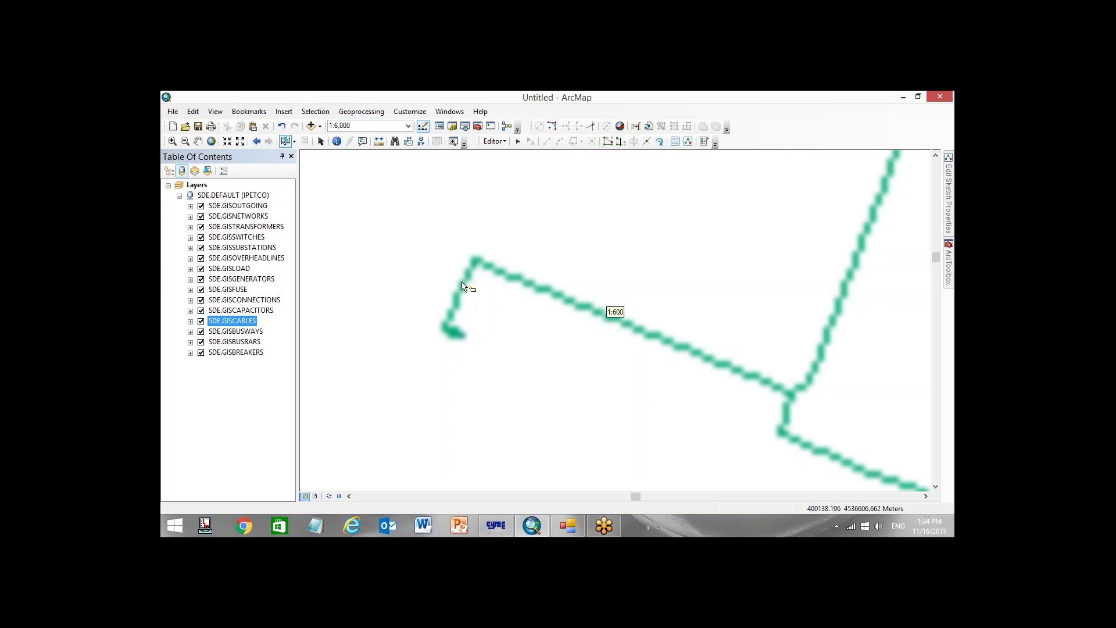
scroll(468, 348, up, 2)
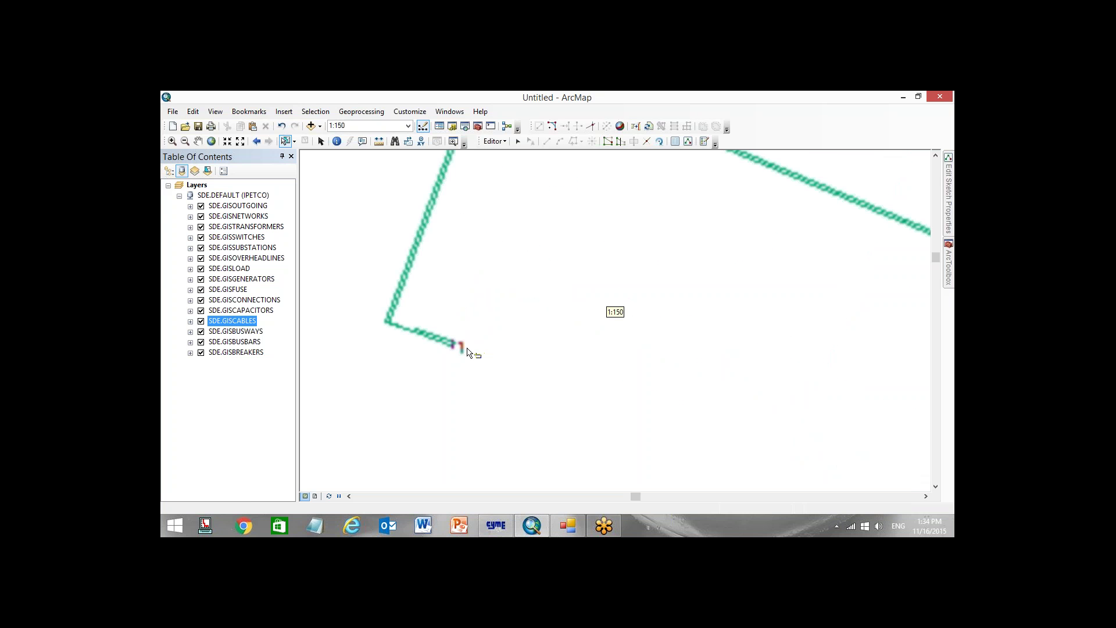
scroll(465, 353, up, 2)
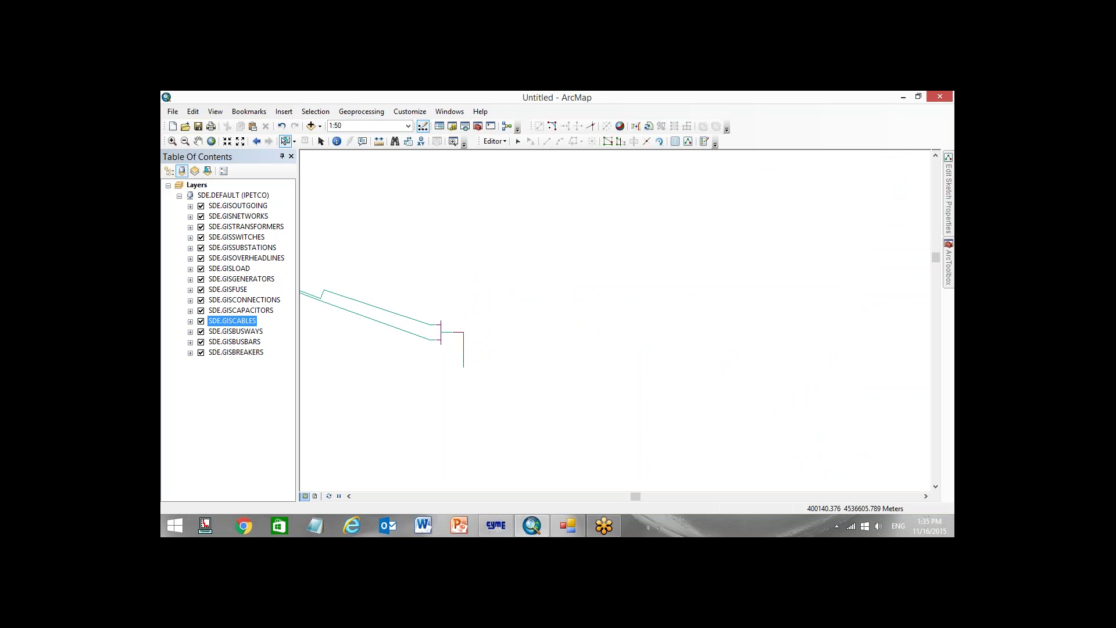
drag(465, 346, 414, 300)
scroll(414, 299, up, 1)
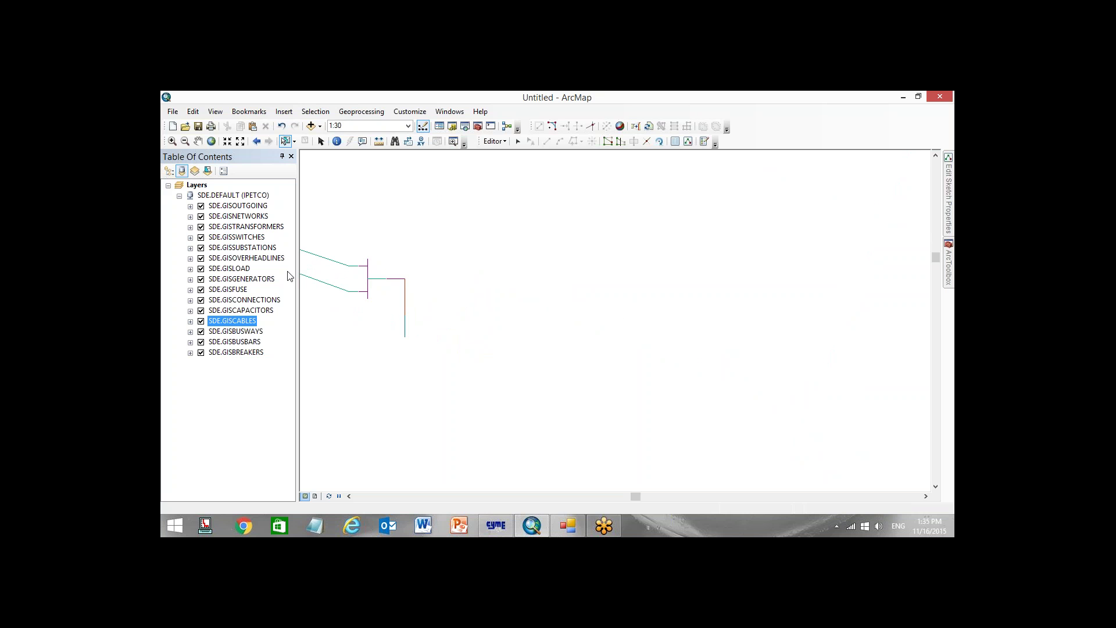
drag(288, 277, 275, 276)
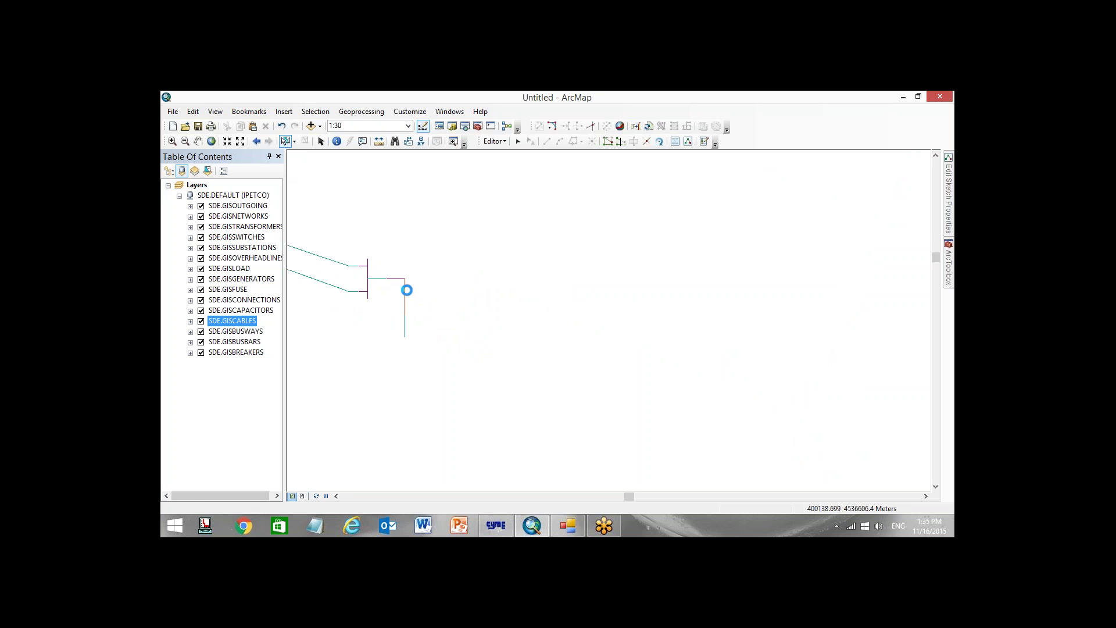
Select the transformer and check its SDE.GISTRANSFORMERS record: 1000 kVA, 34.5/0.4 kV
click(406, 289)
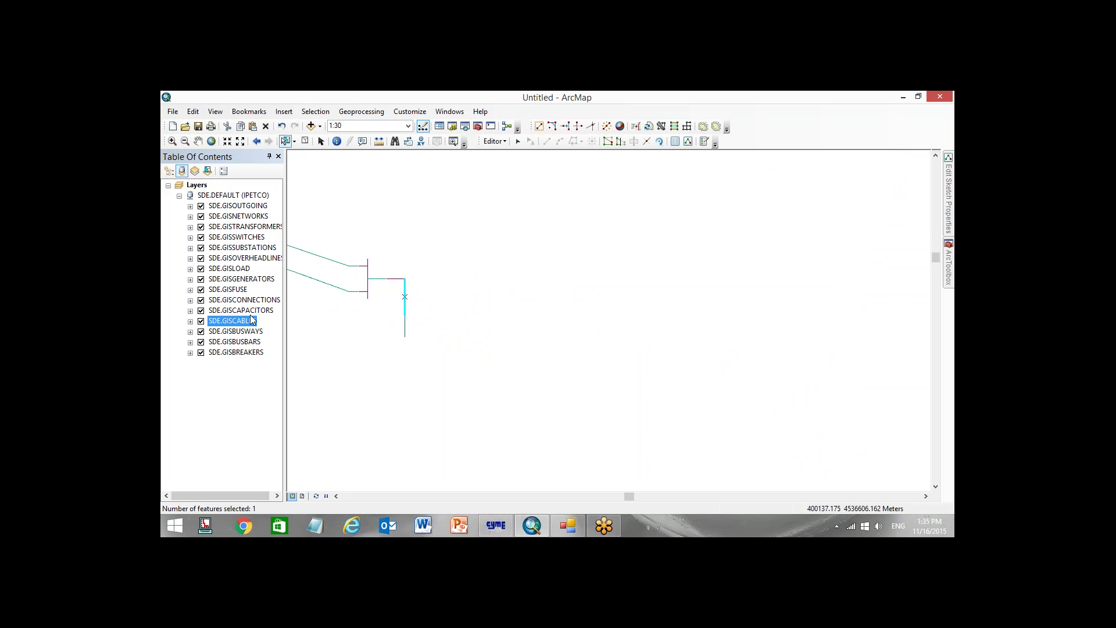
right_click(256, 226)
click(329, 258)
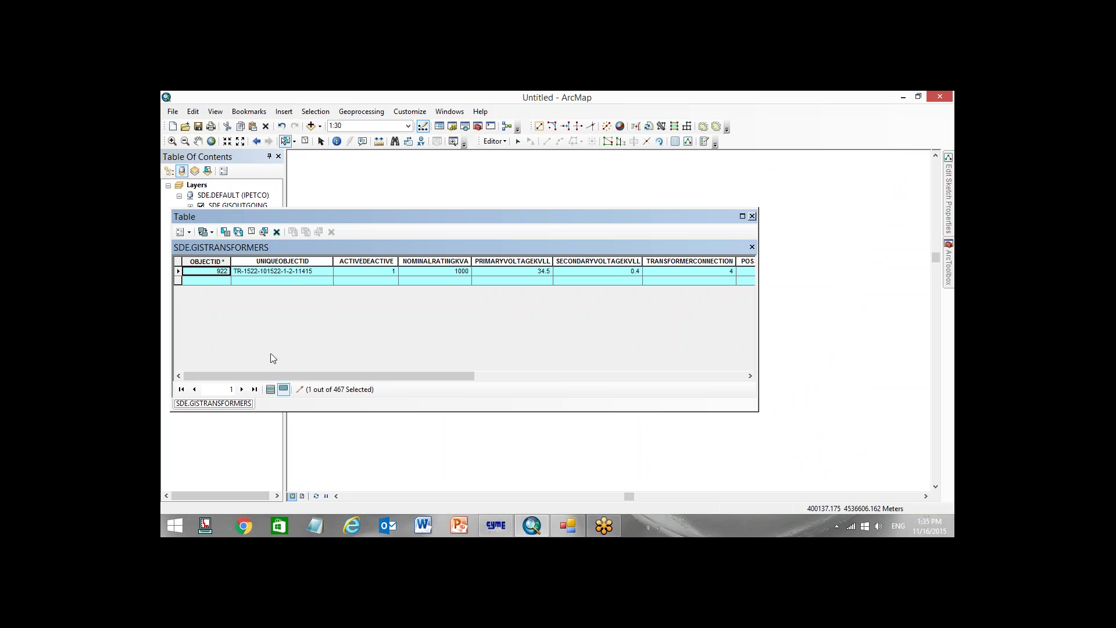
click(753, 216)
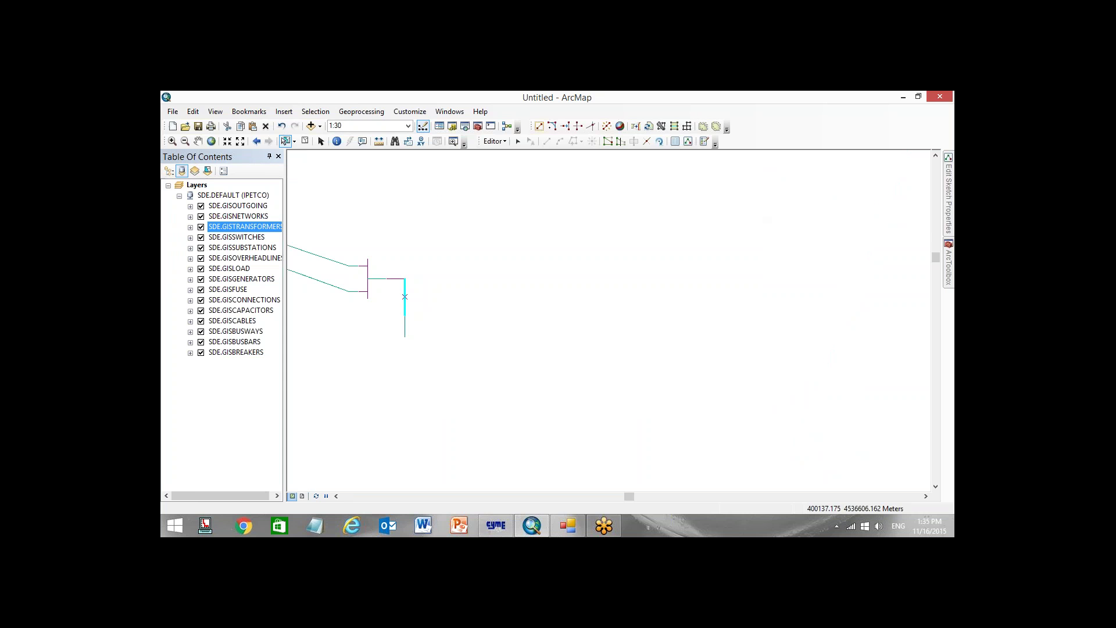
Check the CYME transformer section shows 33KV-1000KVA, 34.5/0.4 kVLL, Dyn11, then return to ArcMap
click(496, 525)
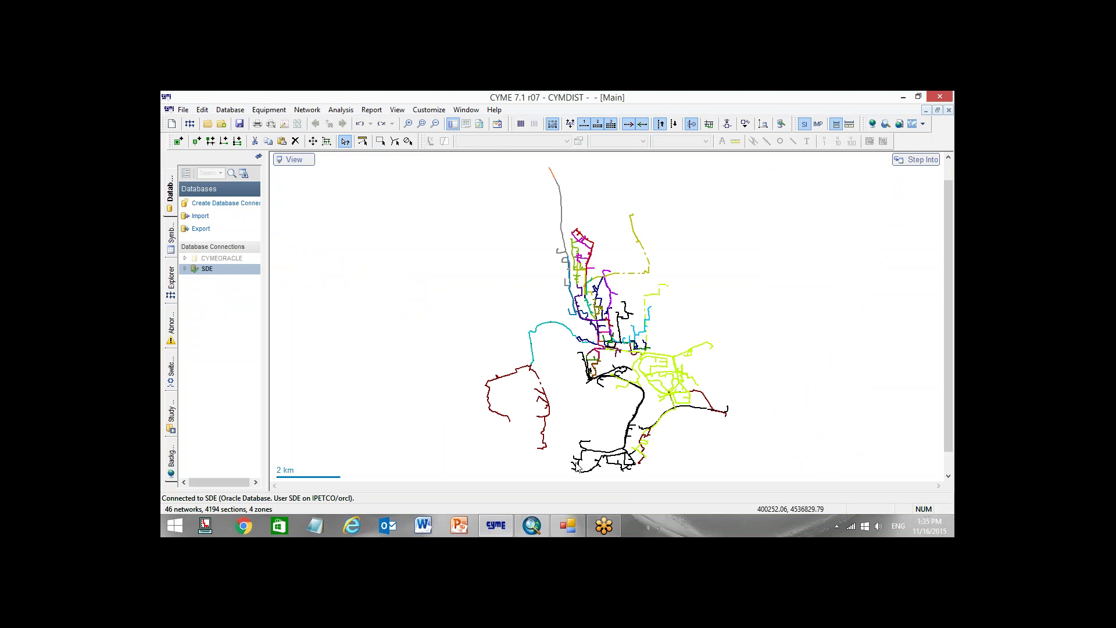
scroll(501, 331, up, 3)
scroll(501, 332, up, 10)
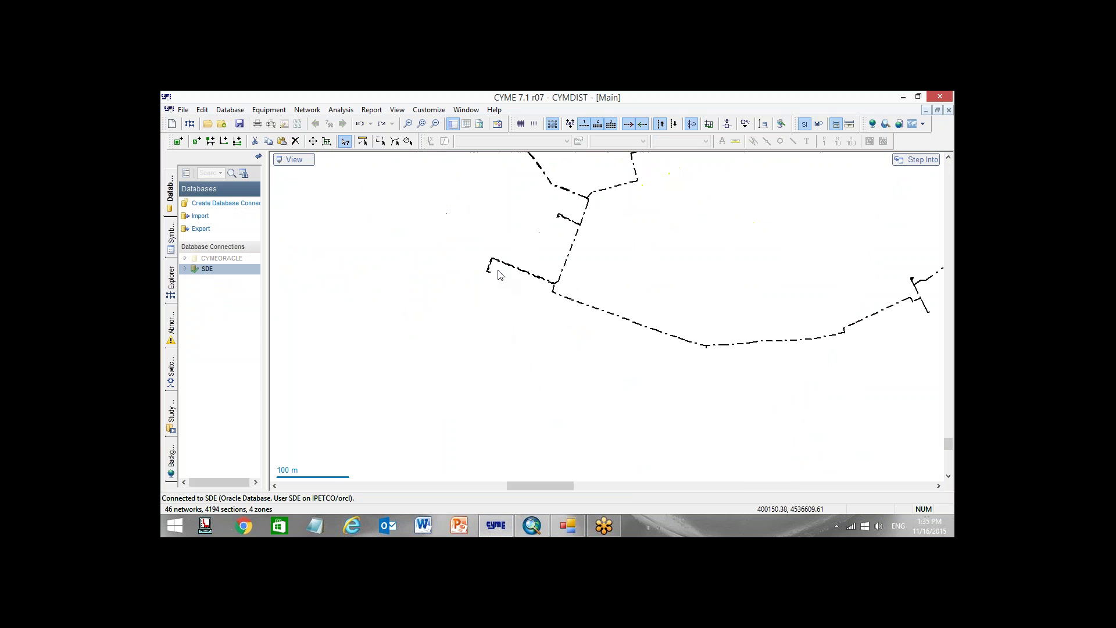
scroll(469, 284, up, 2)
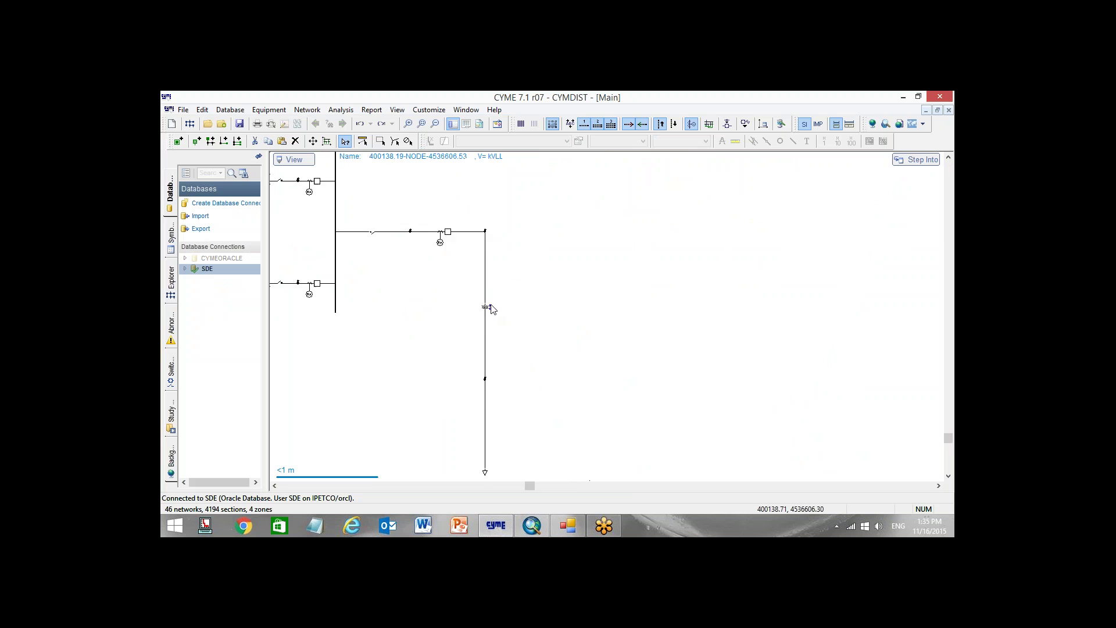
double_click(483, 306)
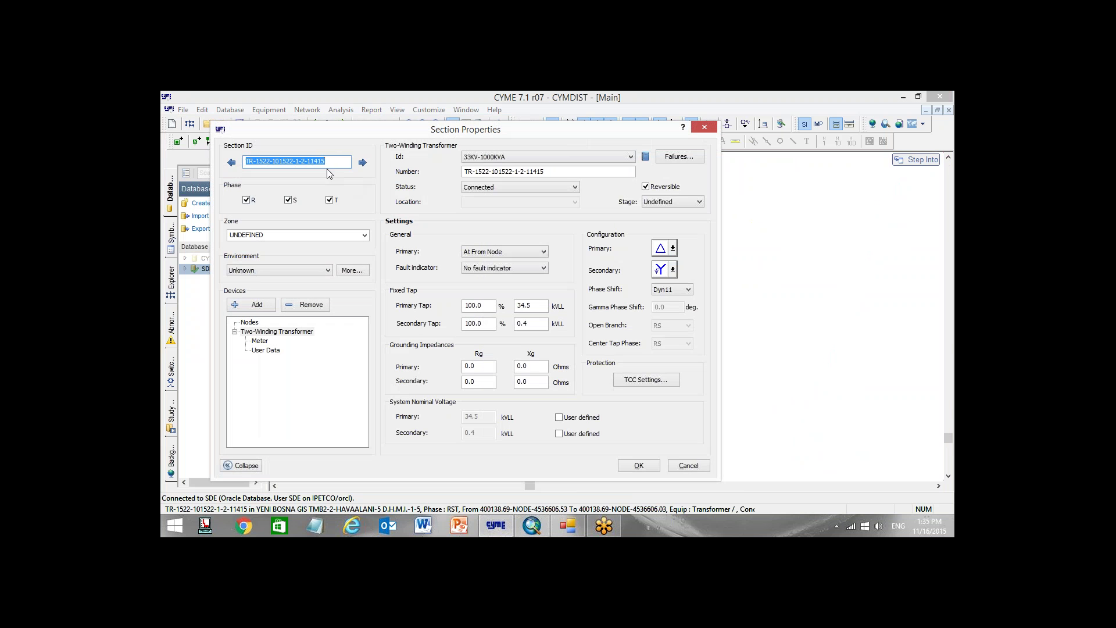
click(334, 161)
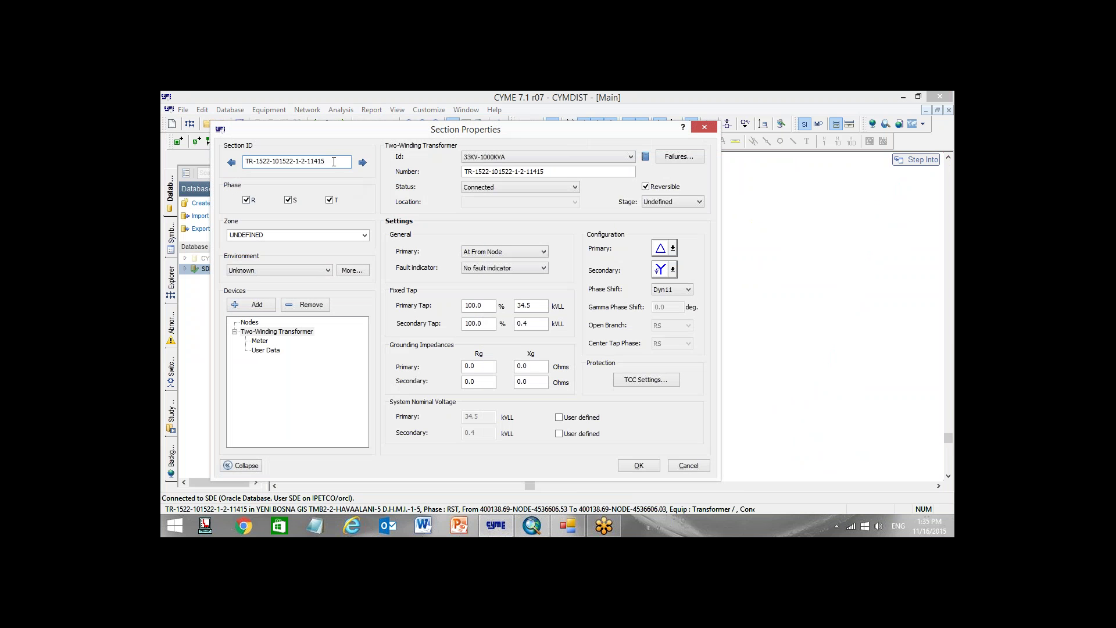
click(688, 466)
click(532, 525)
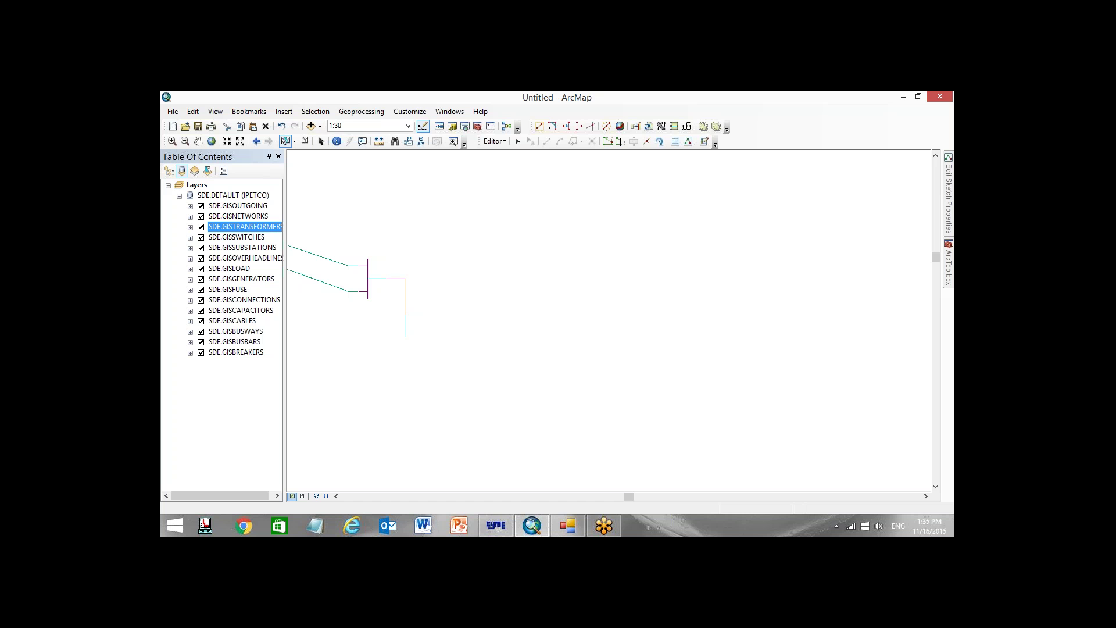
Paste two copies of the transformer into SDE.GISTRANSFORMERS, shifting each 1 m in Delta X
key(ctrl+v)
click(575, 326)
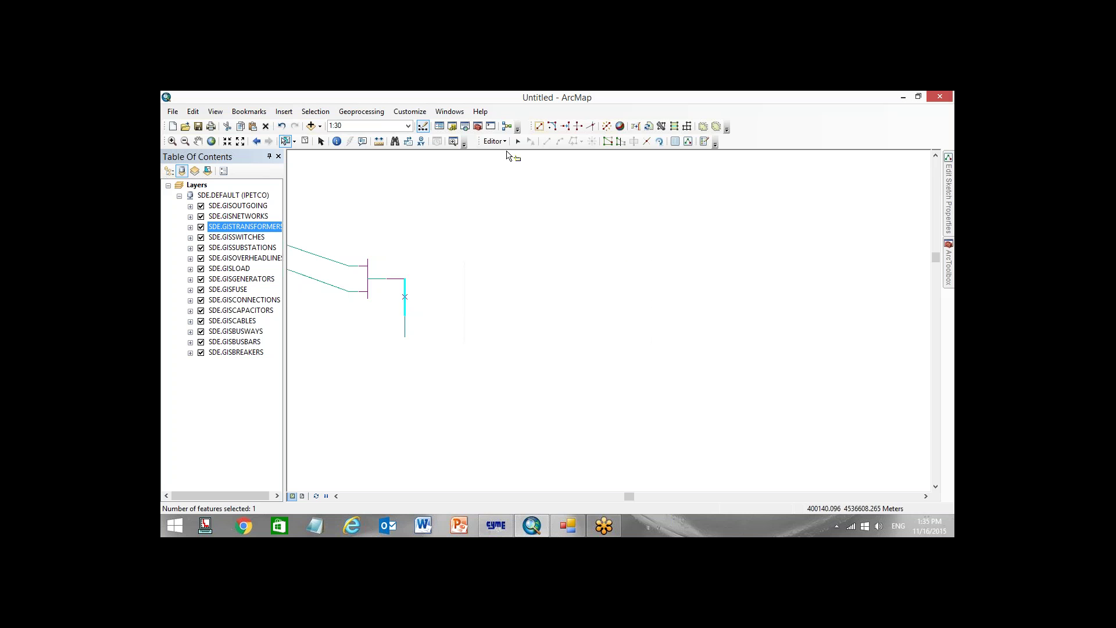
click(494, 141)
click(519, 195)
text(1)
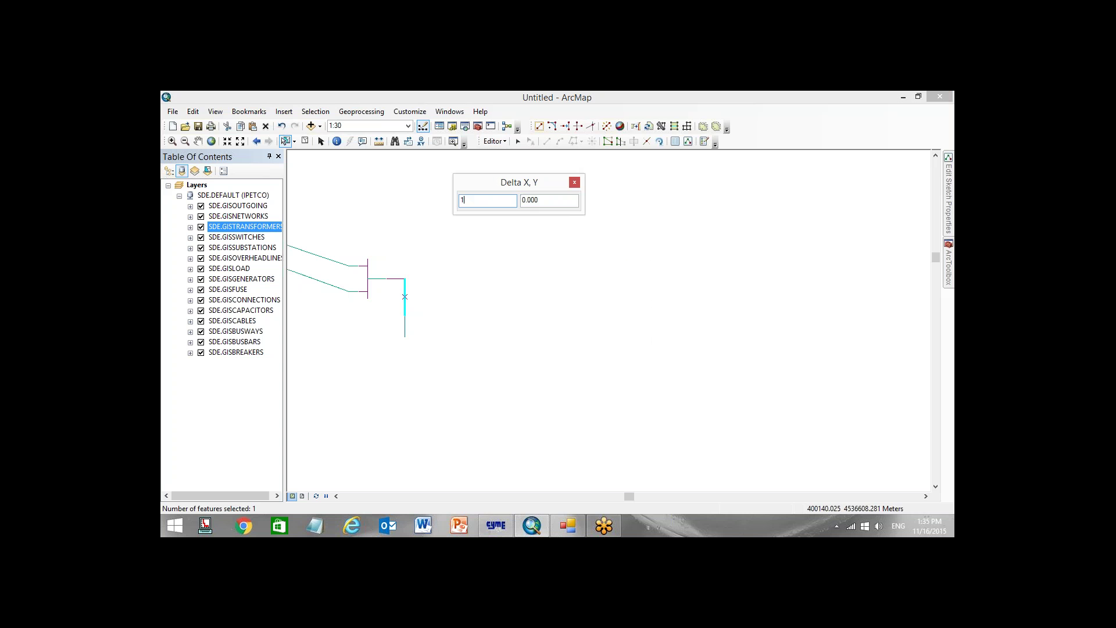
key(Return)
key(ctrl+v)
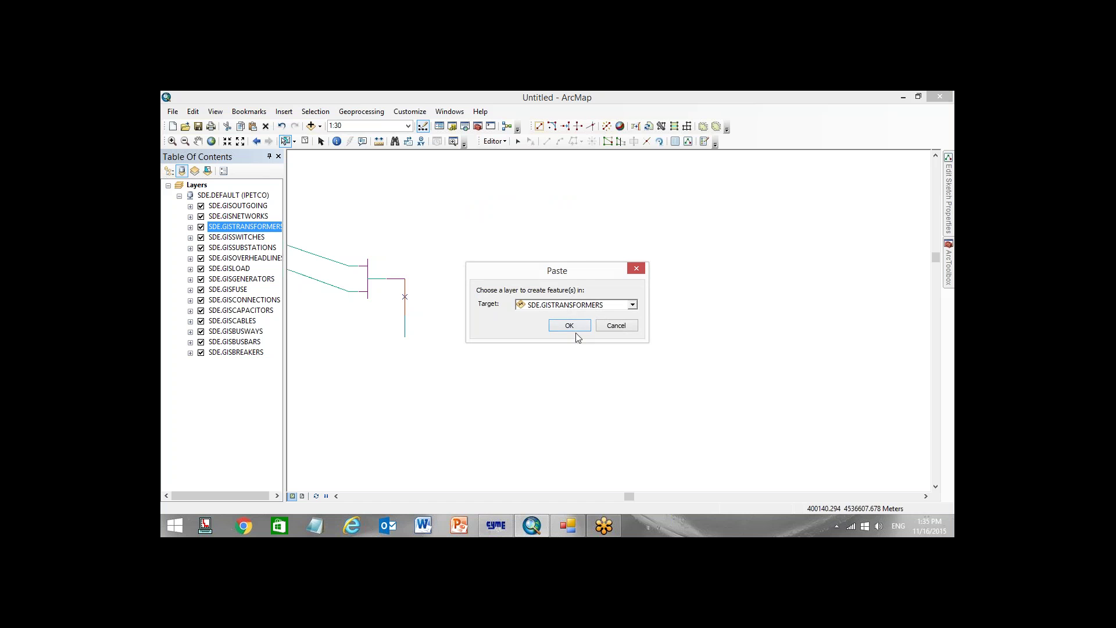
click(576, 327)
click(493, 142)
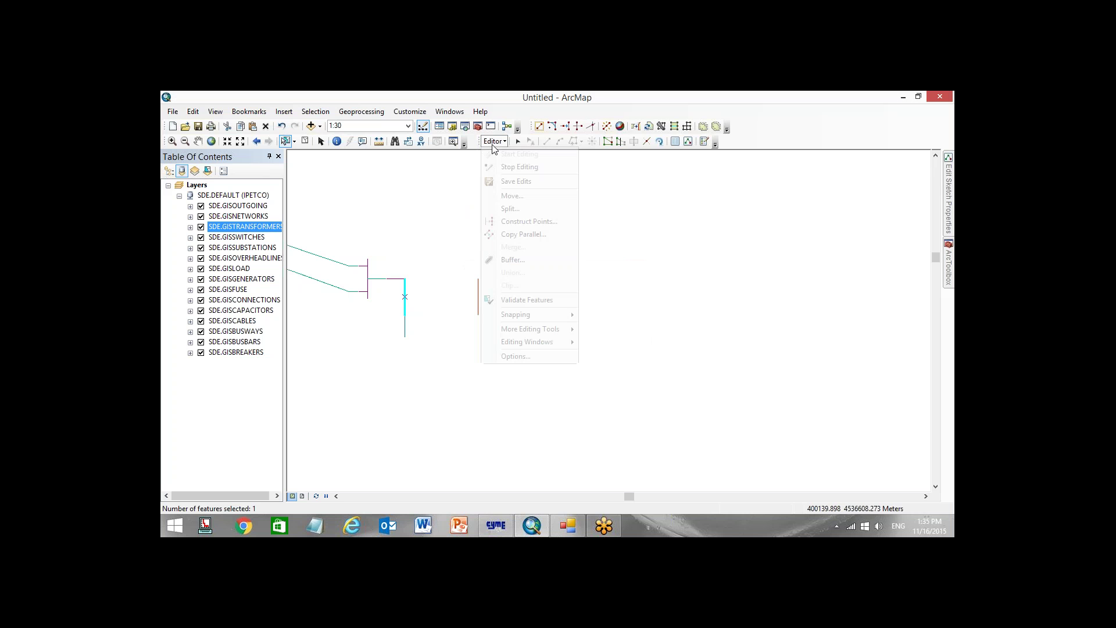
click(512, 195)
text(1)
key(Return)
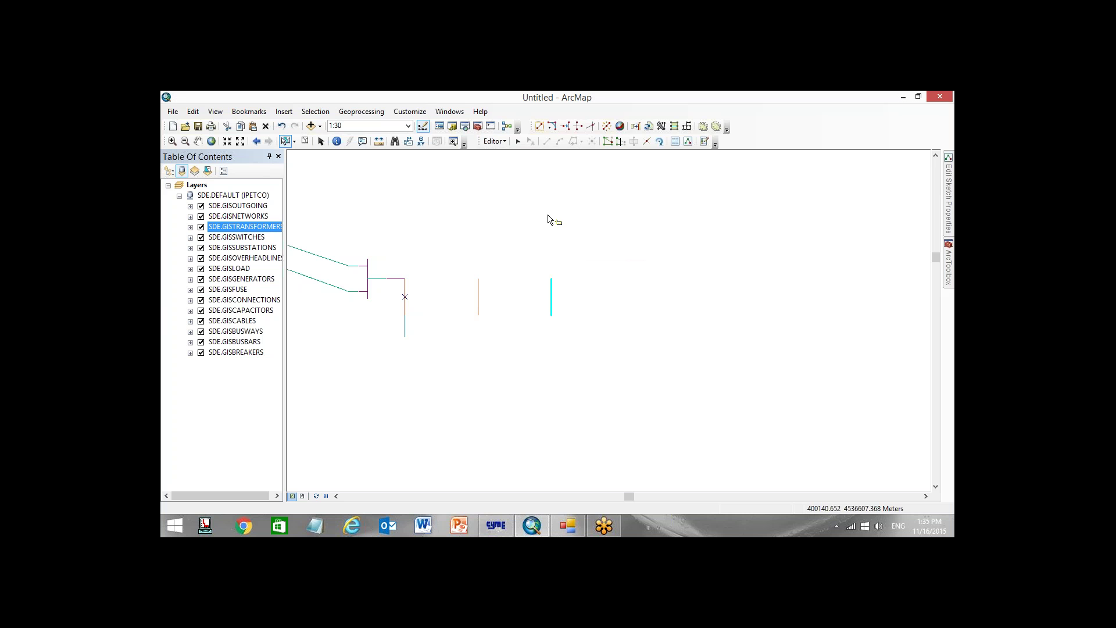
Paste two more transformer copies, shifted right by 3 m and 4 m
key(ctrl+v)
click(569, 326)
click(493, 142)
click(520, 196)
text(3)
key(Return)
click(495, 141)
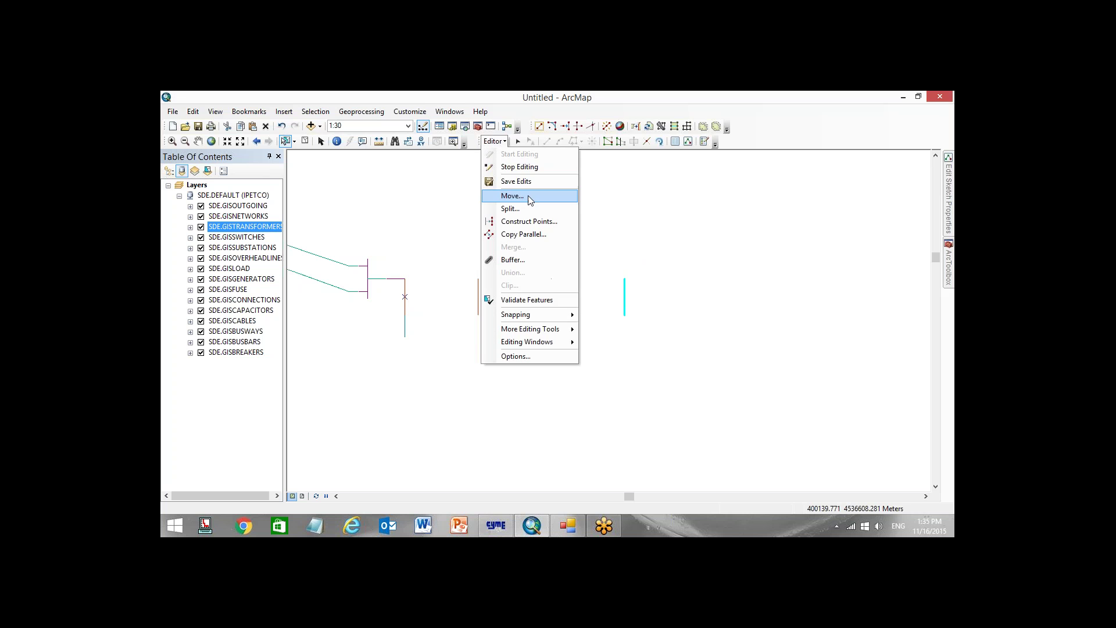
click(503, 141)
key(ctrl+v)
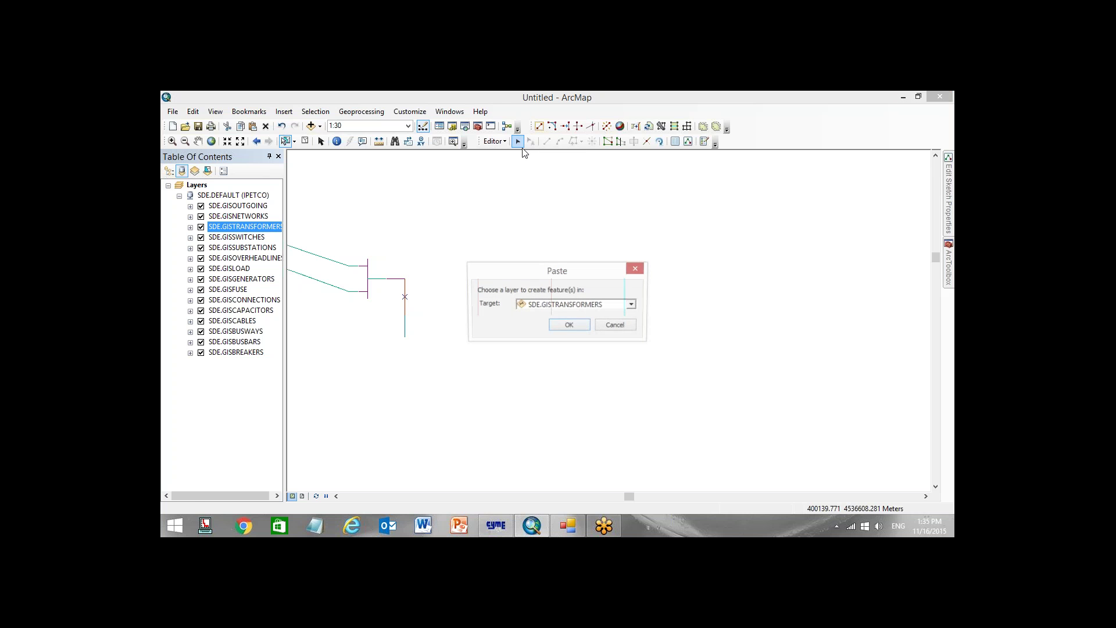
key(Return)
click(494, 141)
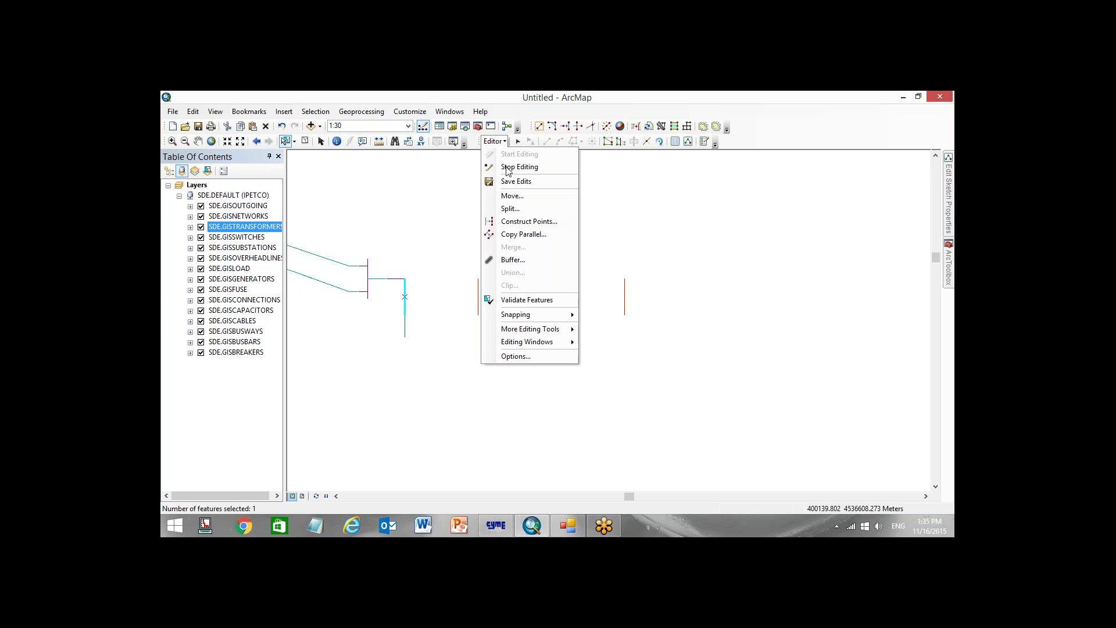
click(512, 194)
text(4)
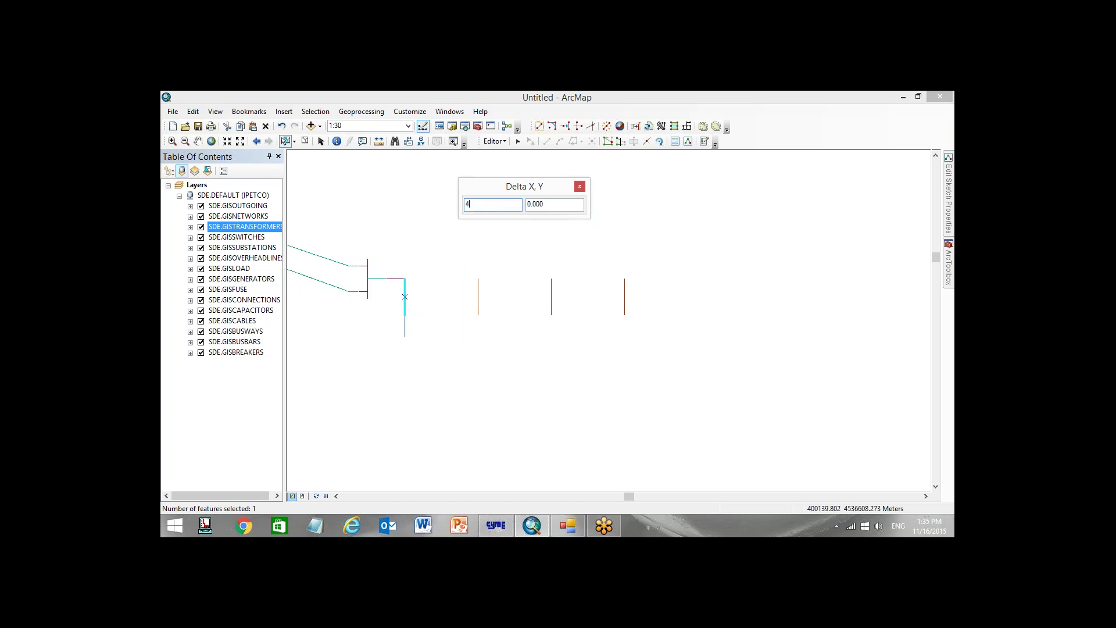
key(Return)
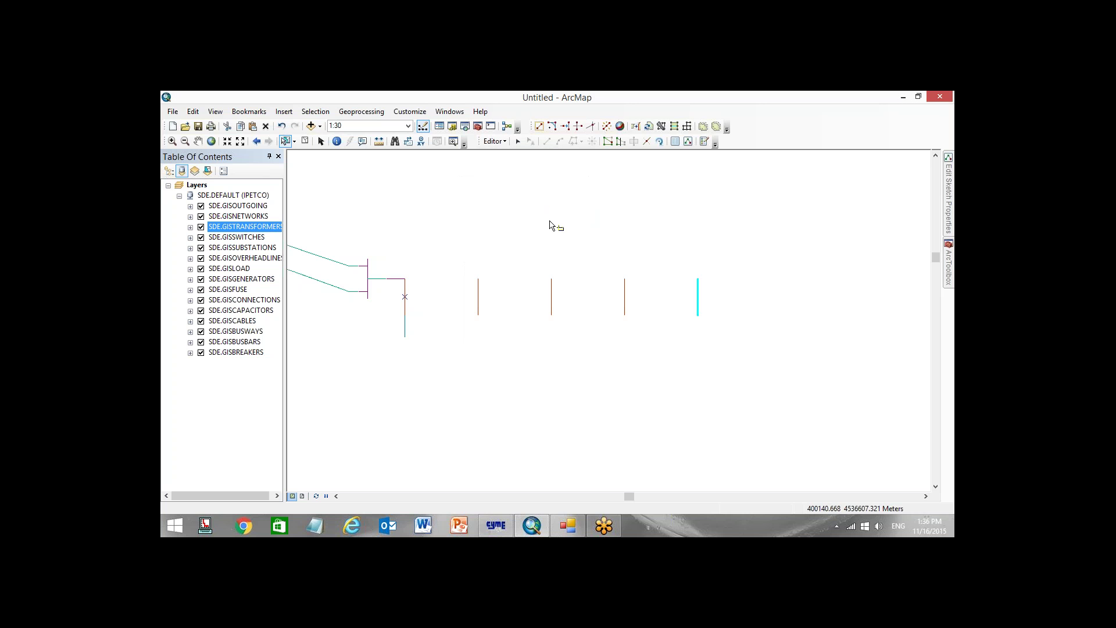
Paste a fifth transformer shifted 4 m right, completing the row of five
key(ctrl+v)
click(585, 326)
click(494, 141)
click(520, 196)
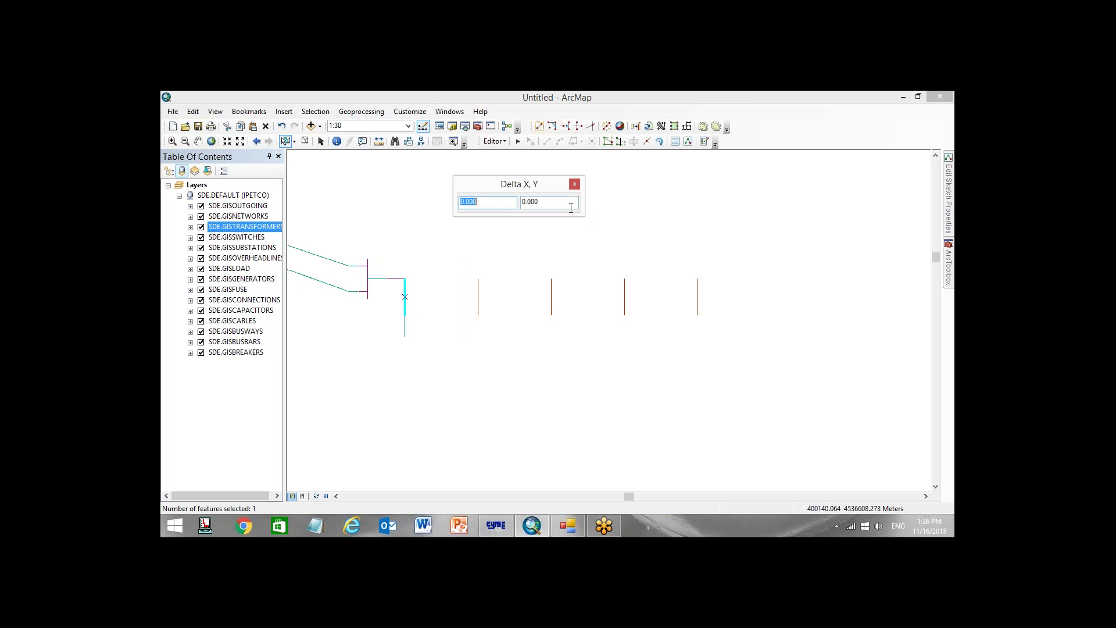
text(4)
key(Return)
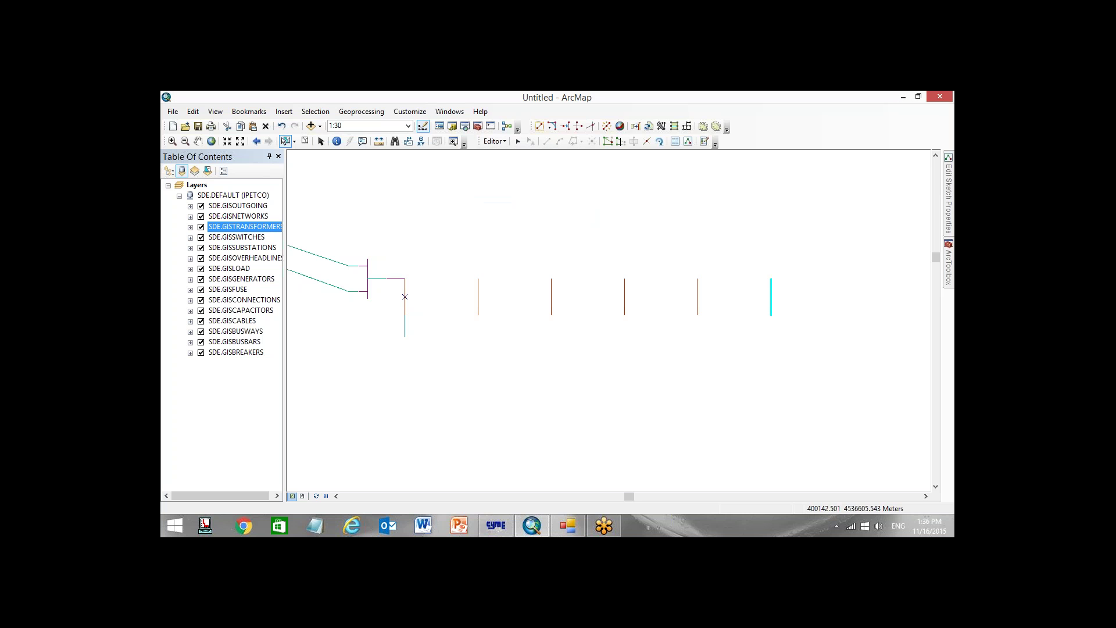
key(Right)
key(Down)
scroll(547, 268, up, 3)
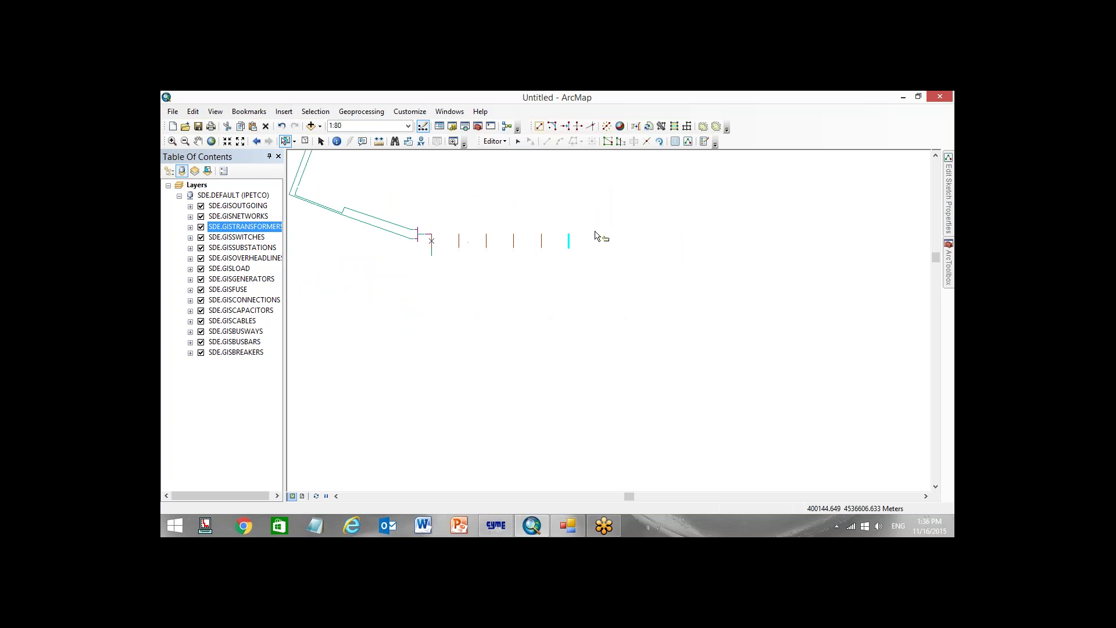
Copy the row of five transformers and move the pasted row down 2 m
drag(609, 222, 455, 256)
click(493, 308)
key(ctrl+v)
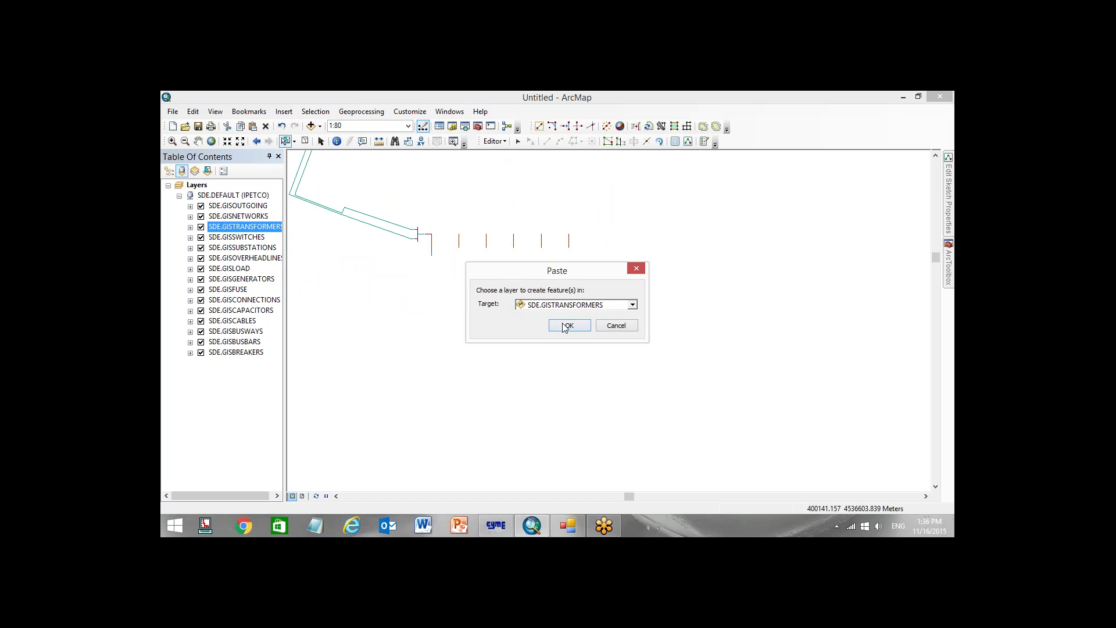
click(568, 325)
click(494, 141)
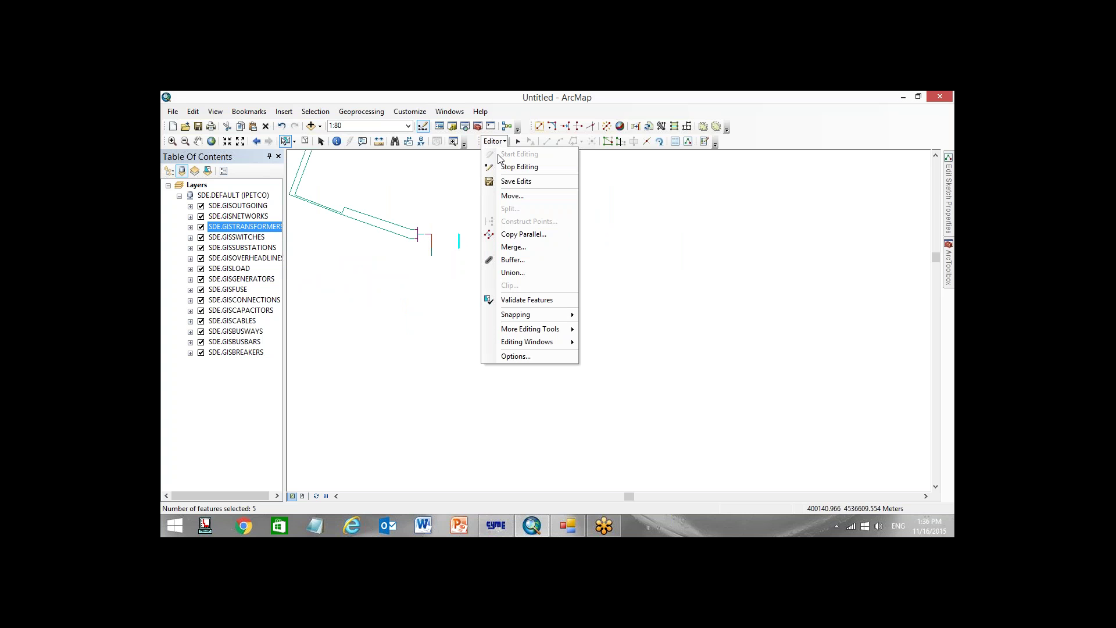
click(512, 195)
key(Tab)
text(-)
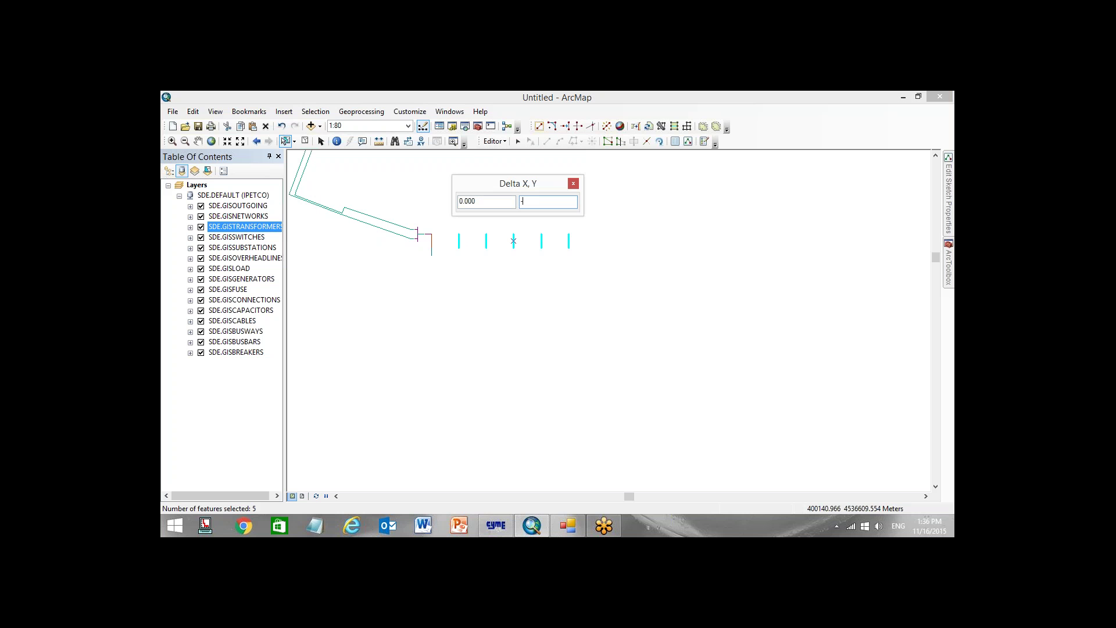
key(Return)
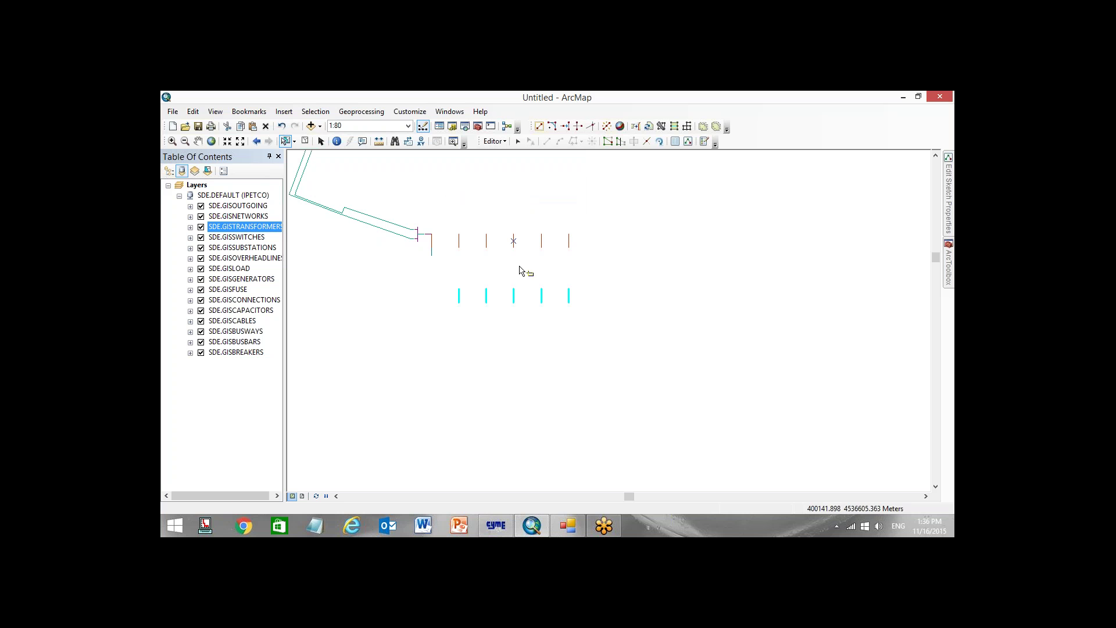
Paste two more row copies, moving them down by Delta Y -4 and -10
click(553, 321)
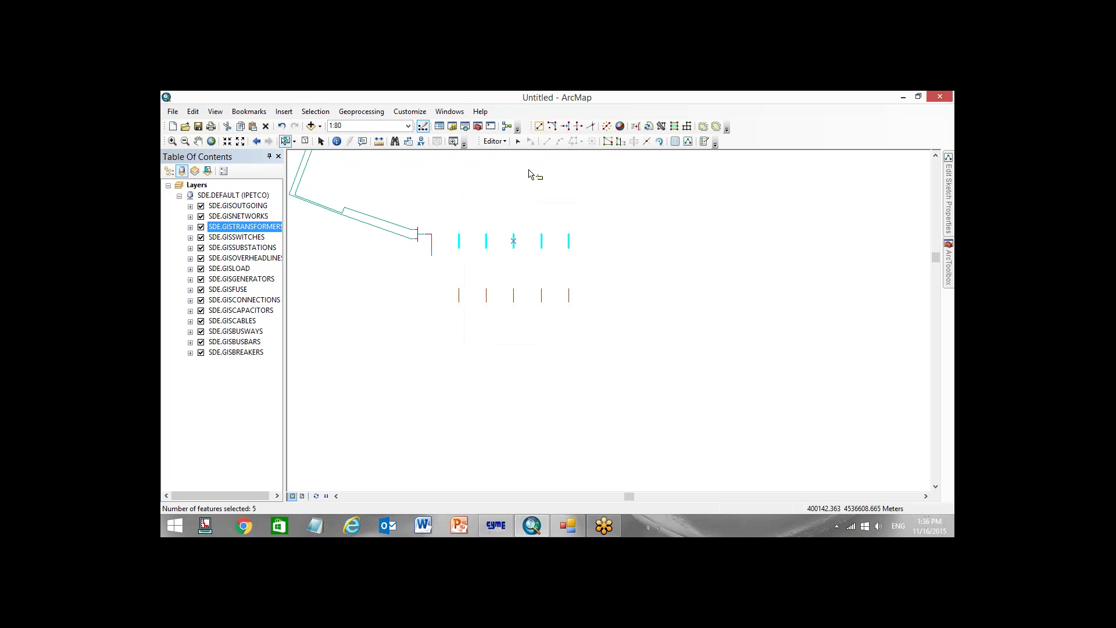
click(495, 142)
click(520, 196)
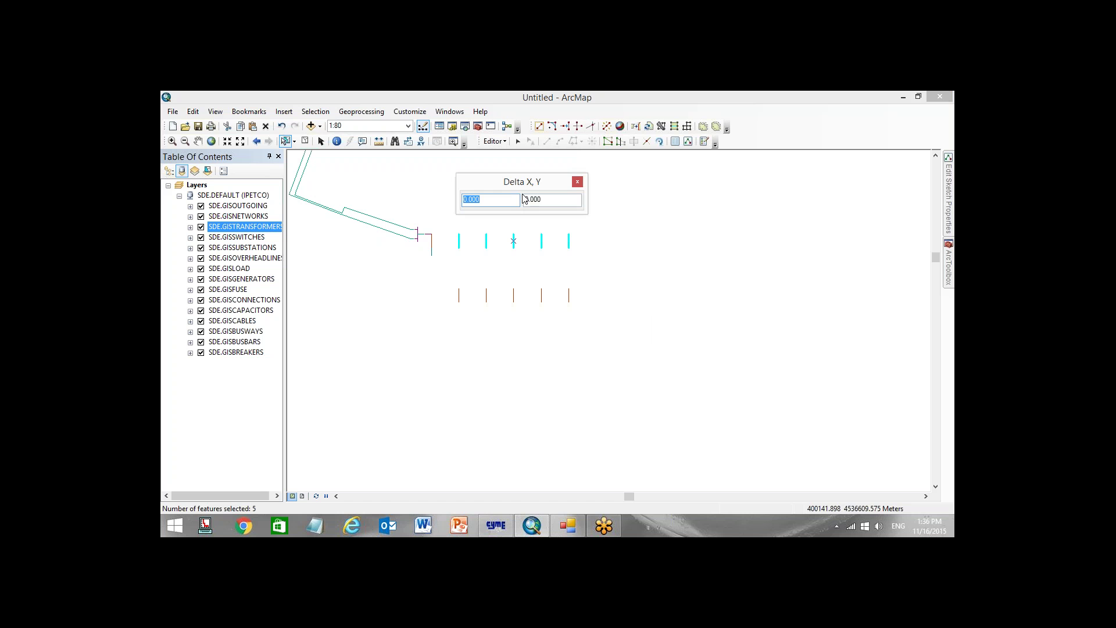
key(Tab)
text(-4)
key(Return)
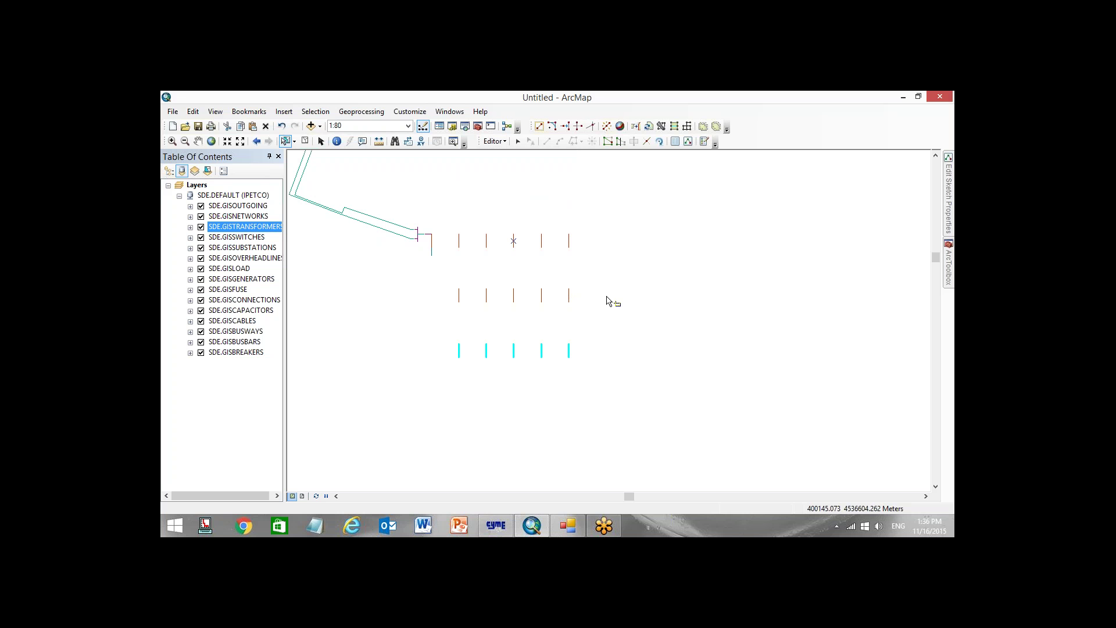
key(ctrl+v)
click(574, 320)
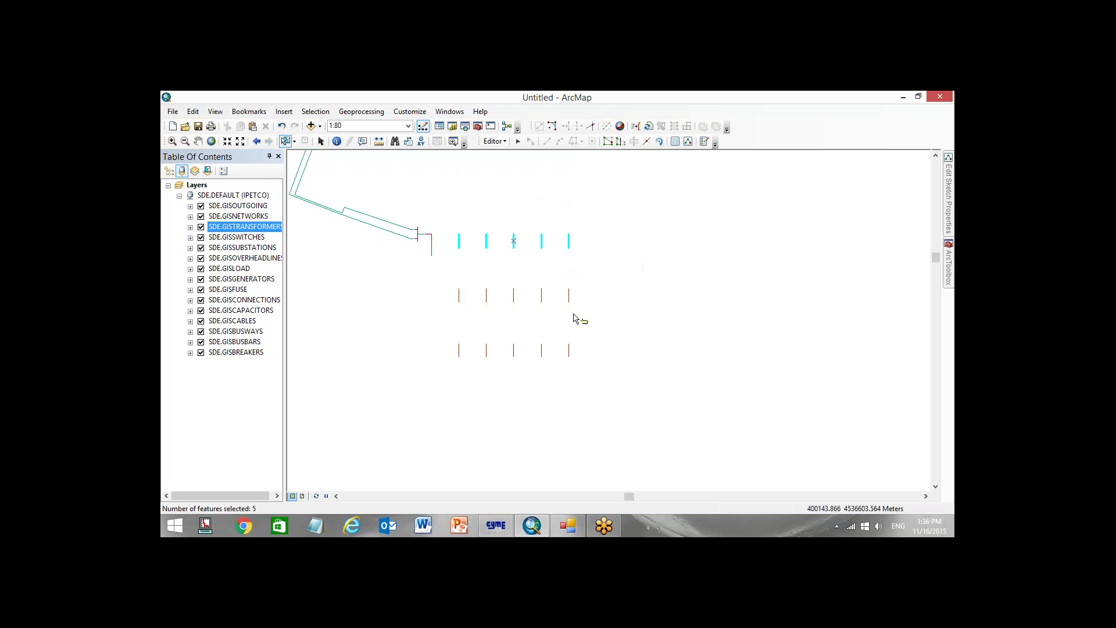
click(494, 142)
click(517, 196)
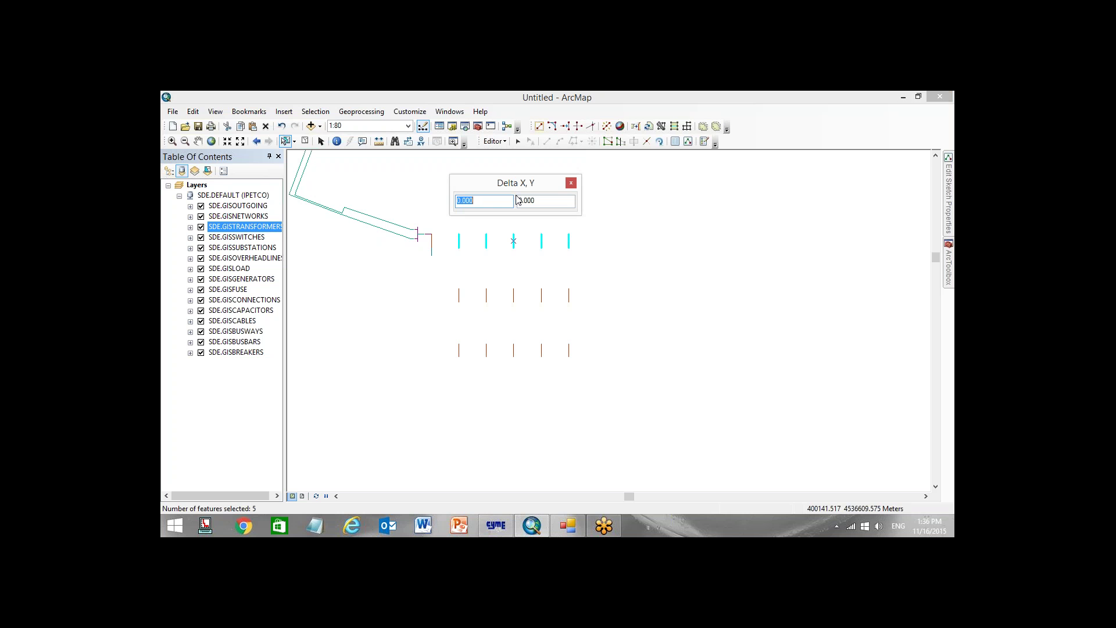
text(-)
key(Tab)
text(-)
key(Return)
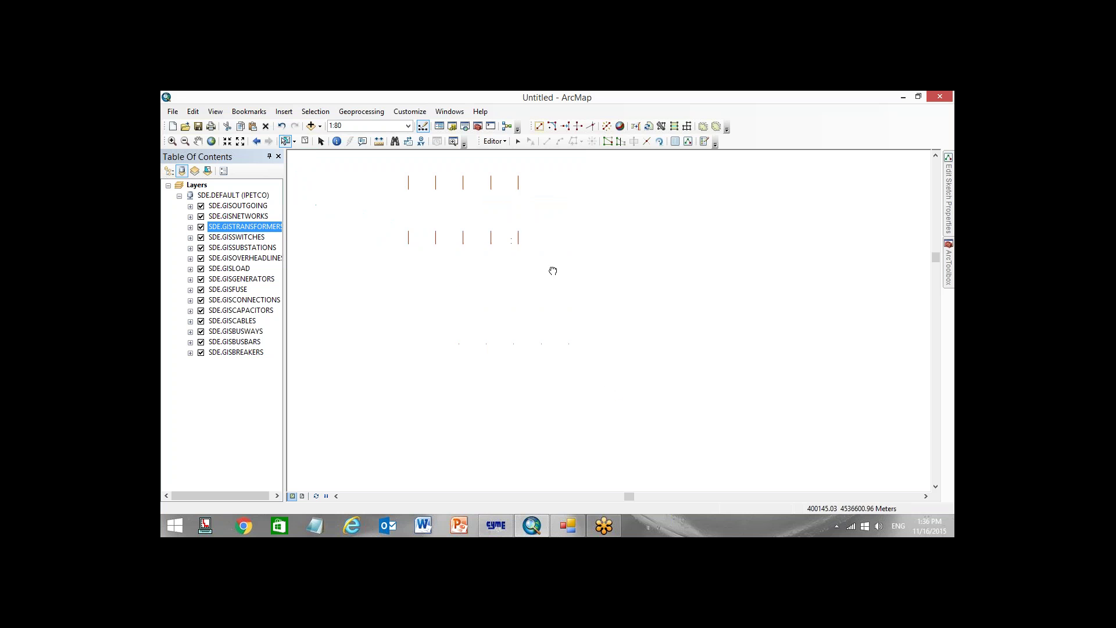
Copy all 20 transformers and move a pasted copy right with Delta X 78
scroll(562, 276, up, 2)
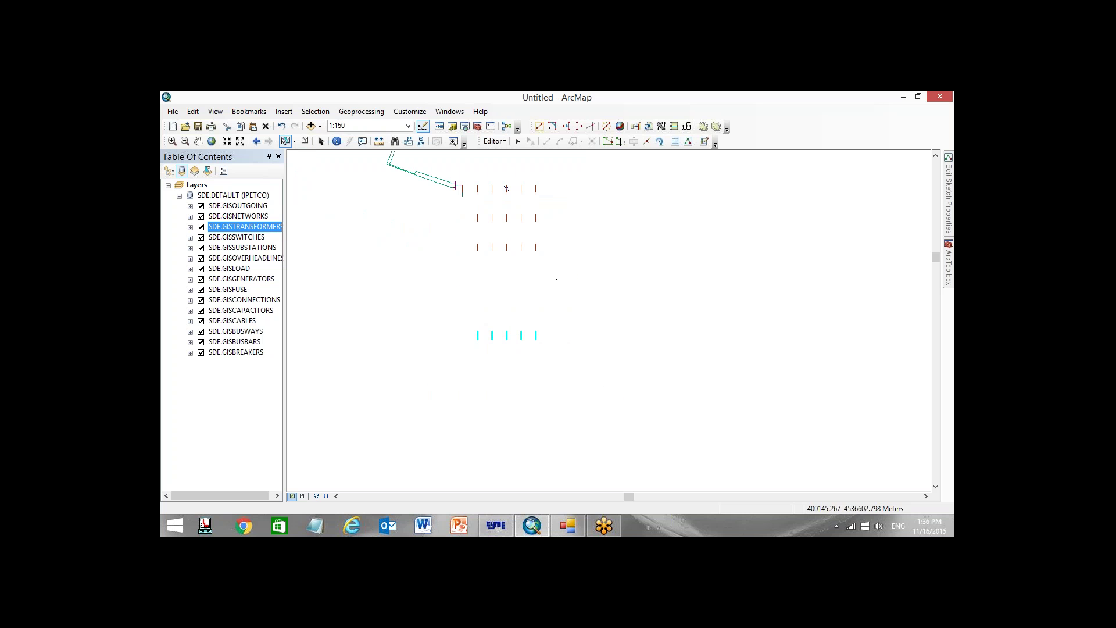
drag(471, 200, 569, 418)
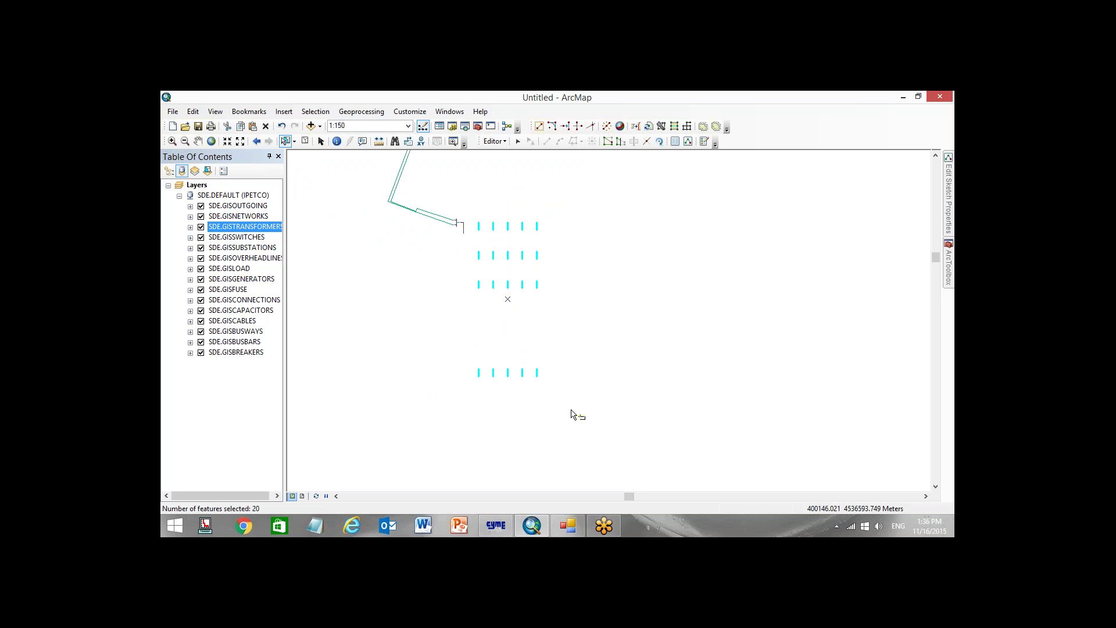
click(605, 286)
key(ctrl+v)
click(575, 325)
click(495, 141)
click(525, 196)
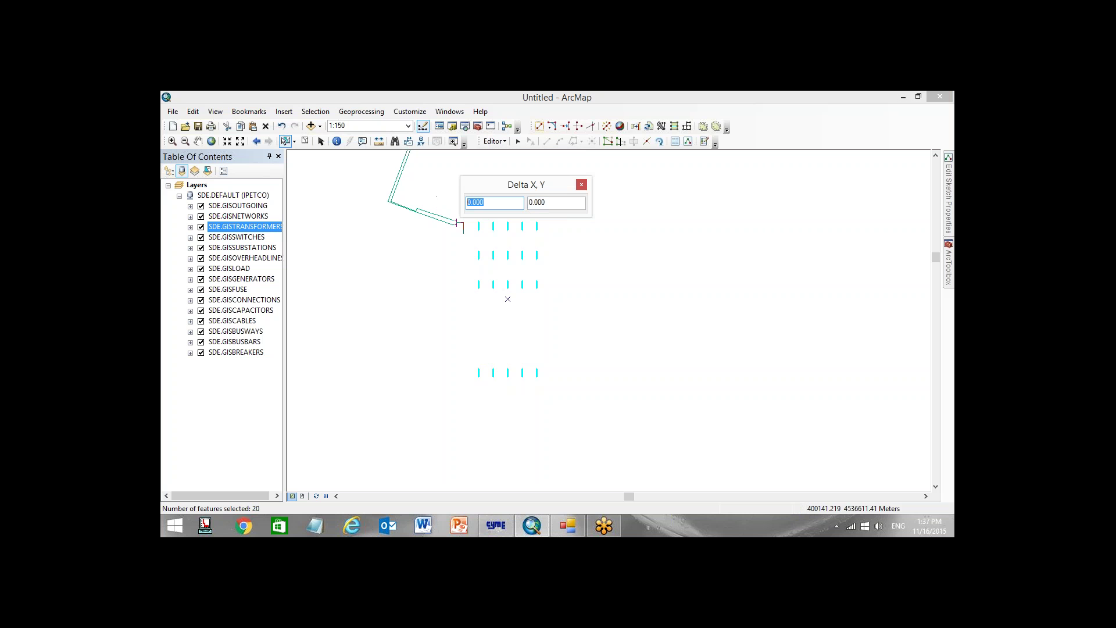
text(78)
key(Return)
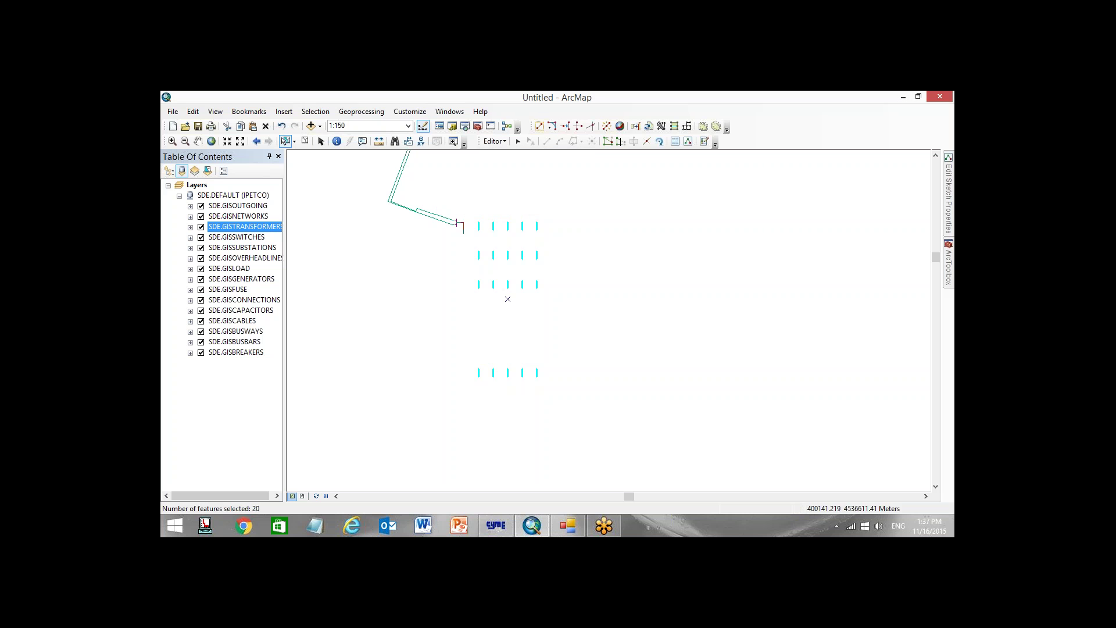
drag(605, 289, 473, 274)
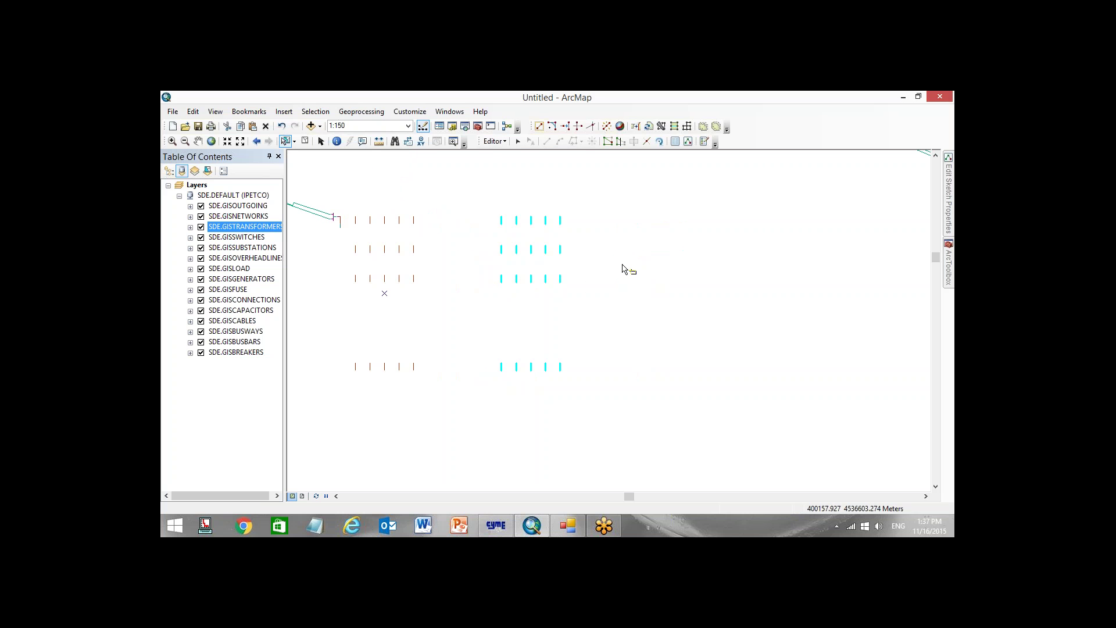
Paste another 20-transformer block and shift it 20 m right as a third group
key(ctrl+v)
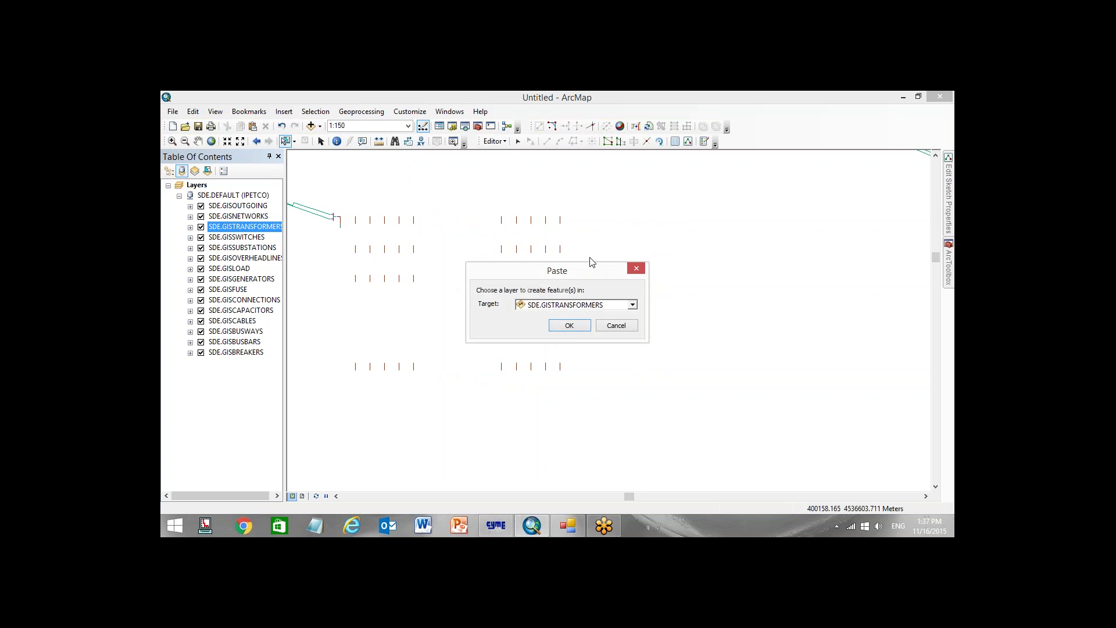
click(566, 326)
click(495, 140)
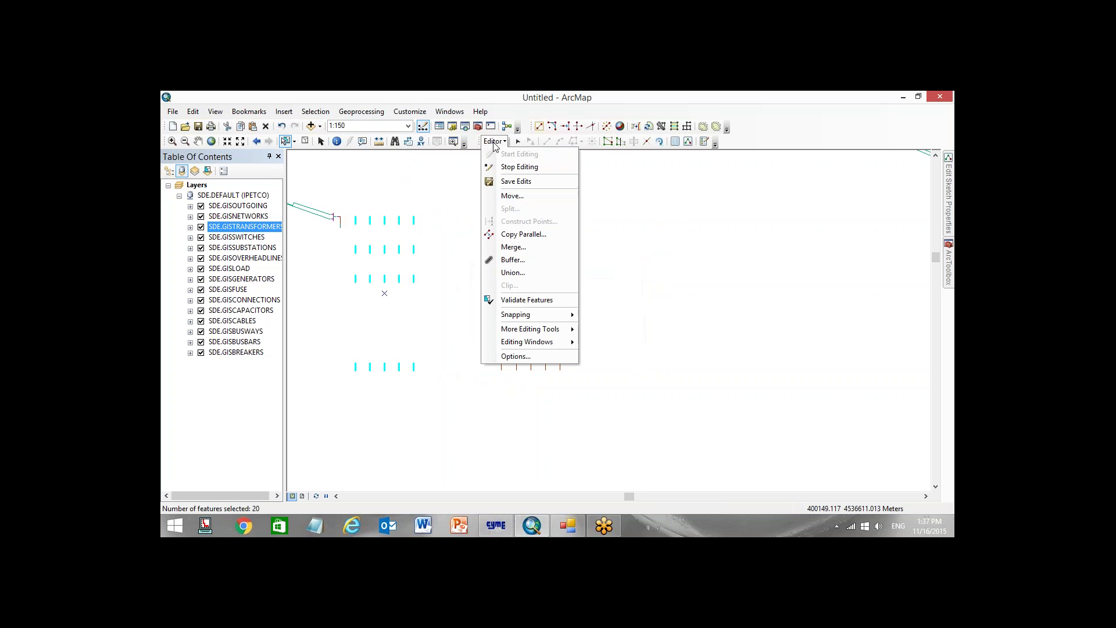
click(506, 194)
click(489, 201)
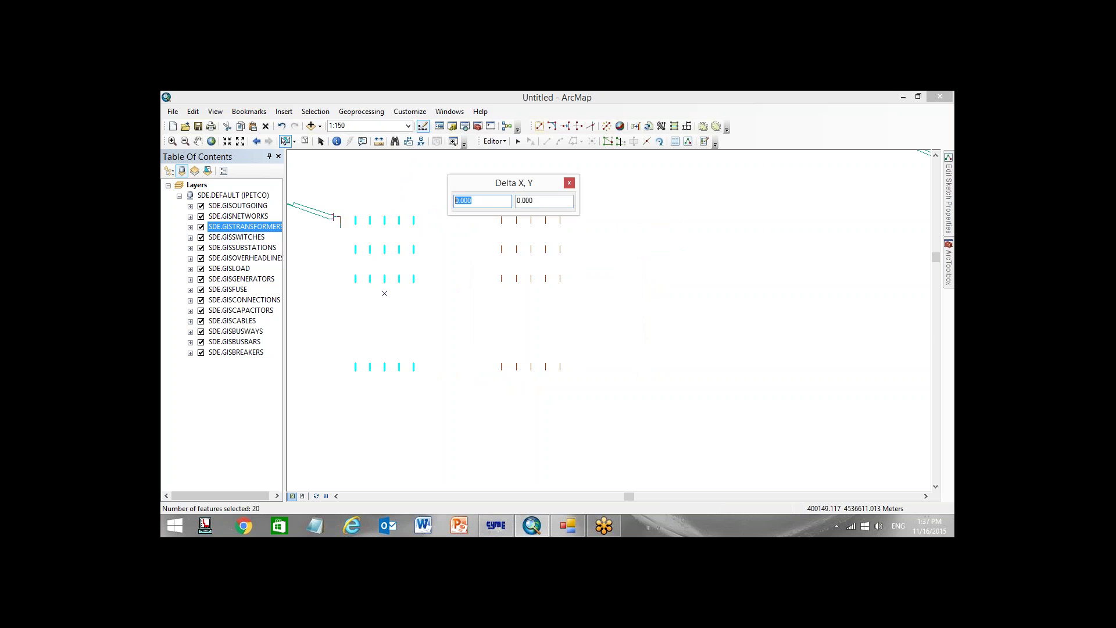
text(20)
key(Return)
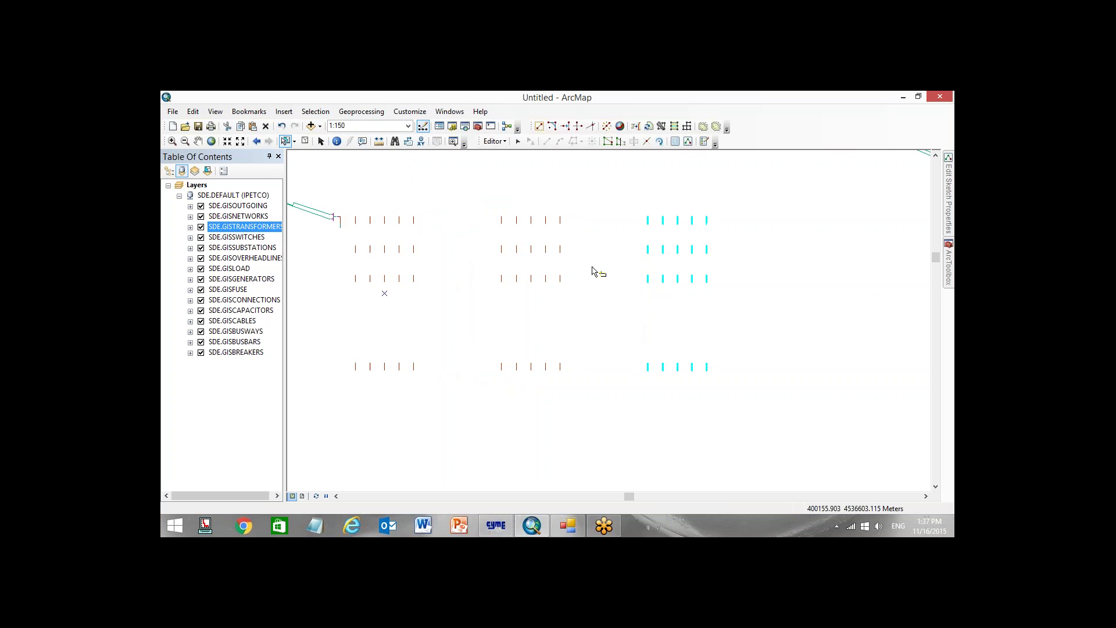
drag(593, 271, 581, 304)
scroll(588, 297, up, 1)
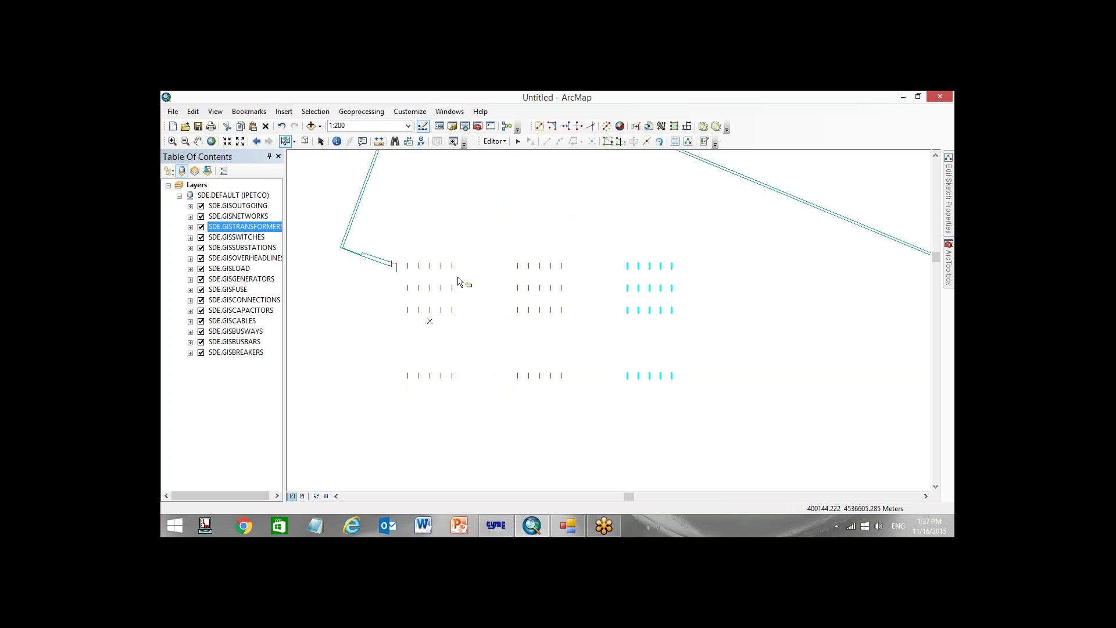
Save the transformer edits, clear the selection, and stop the ArcMap edit session
click(495, 141)
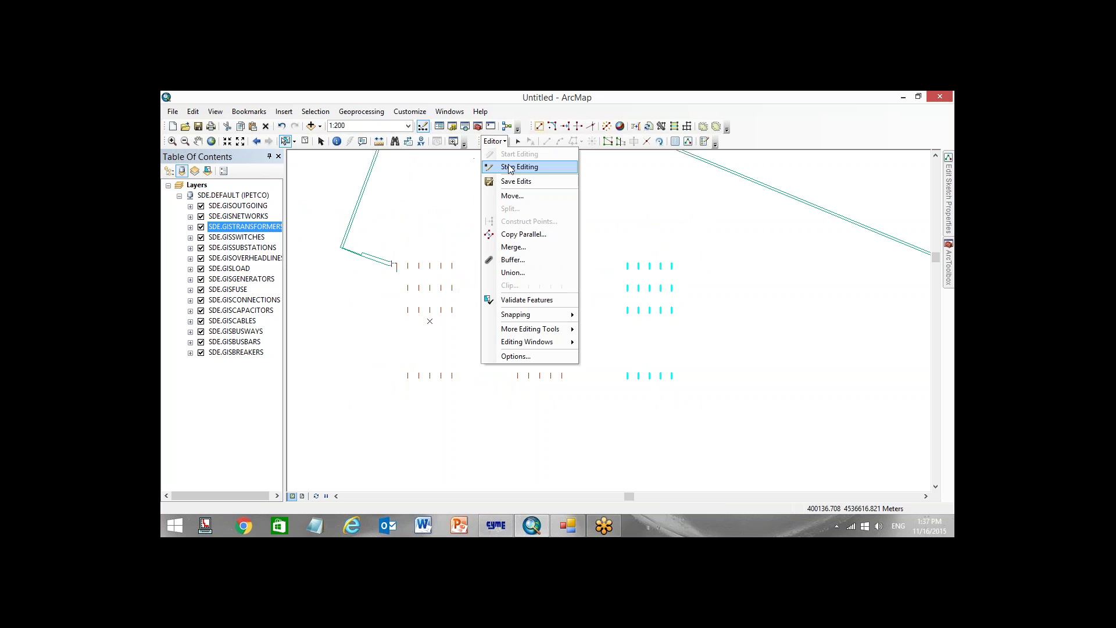
click(522, 181)
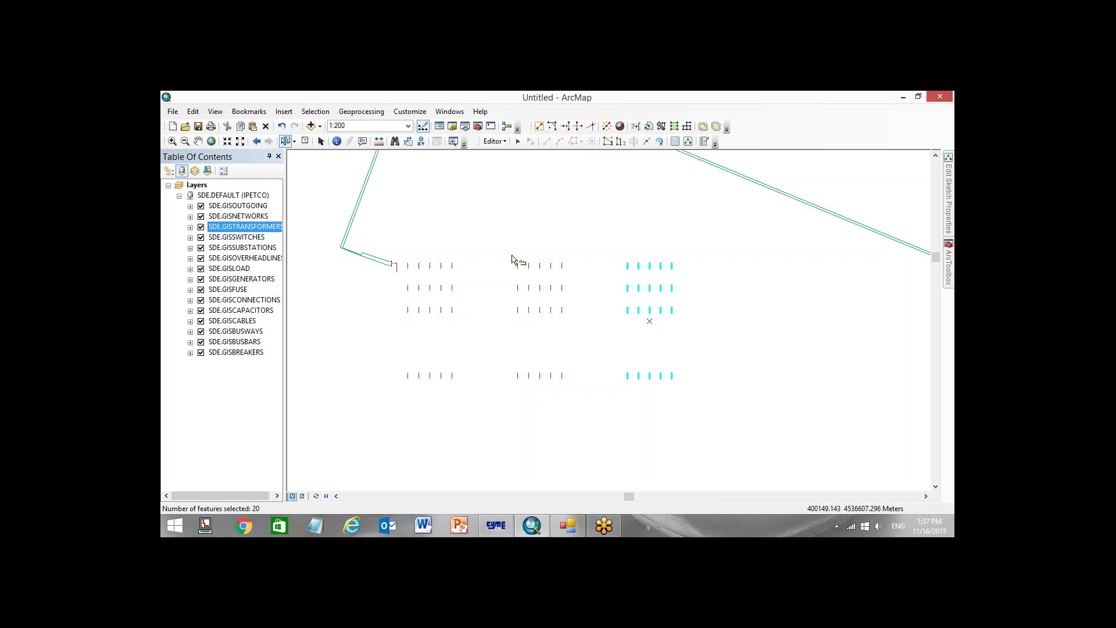
click(307, 142)
click(495, 141)
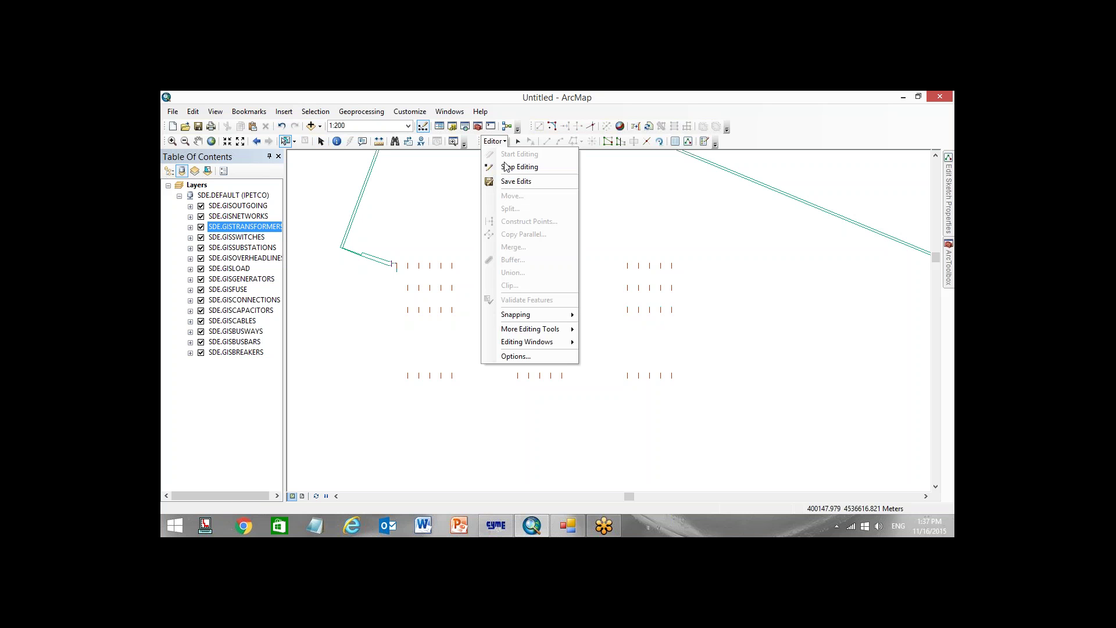
click(517, 182)
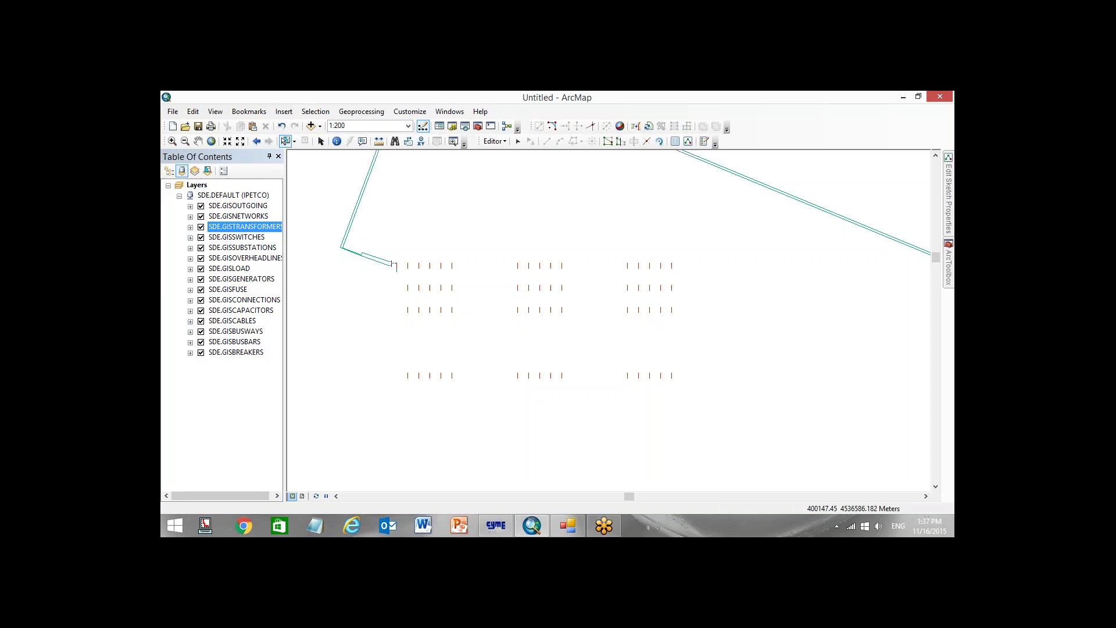
In CYMDIST, zoom in on the pink feeder's end node and back out, then bring up the GIS/CYME Gateway
key(alt+Tab)
scroll(506, 306, down, 10)
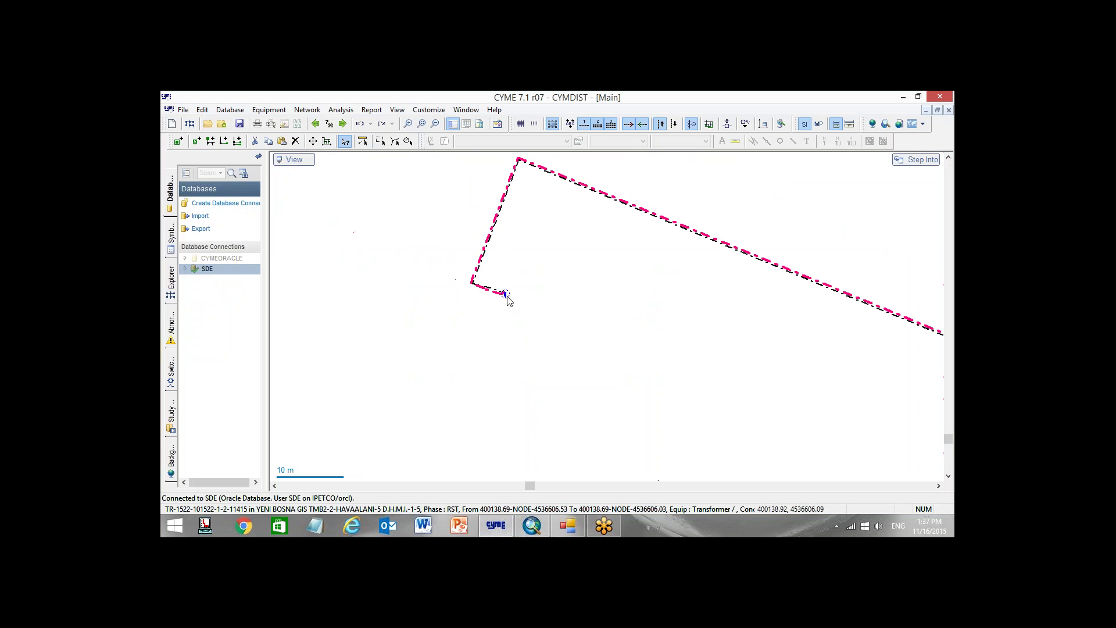
scroll(489, 324, up, 6)
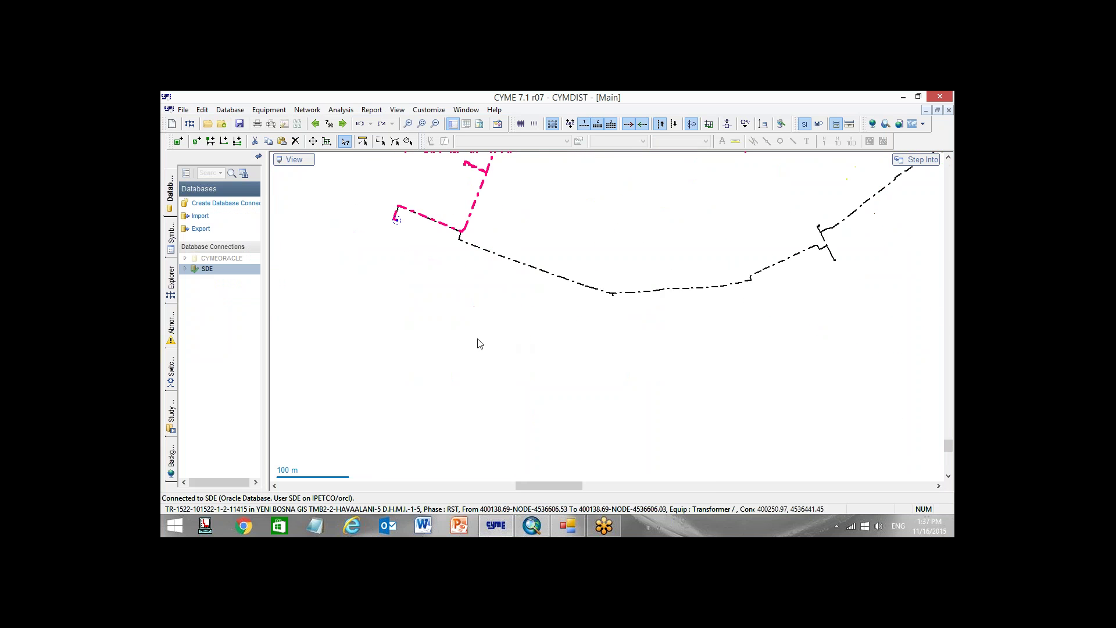
scroll(337, 253, up, 8)
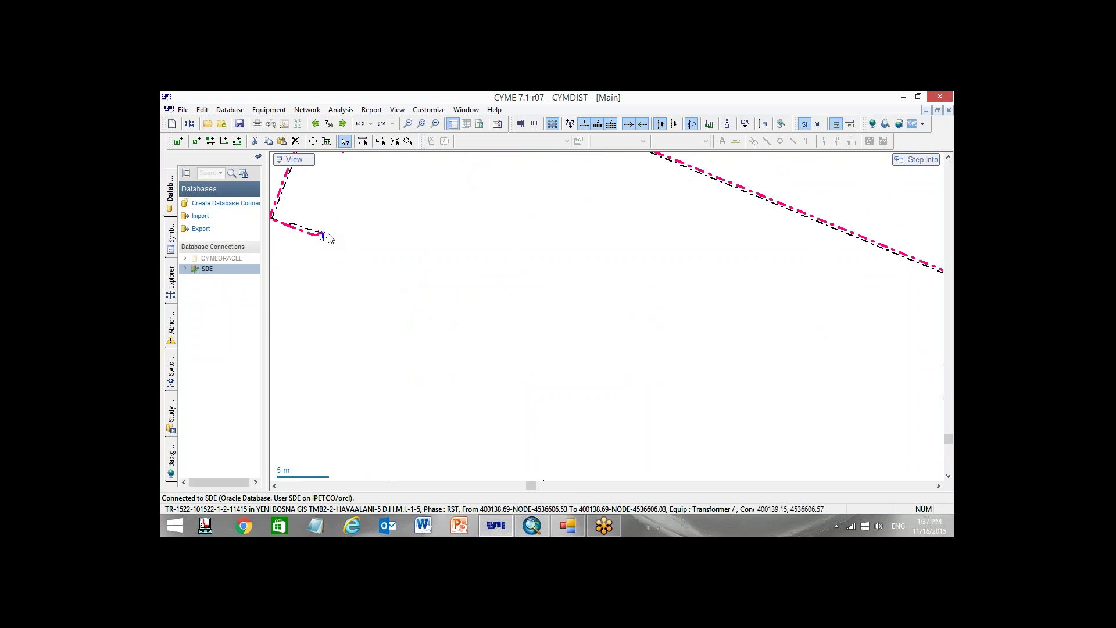
scroll(539, 300, up, 3)
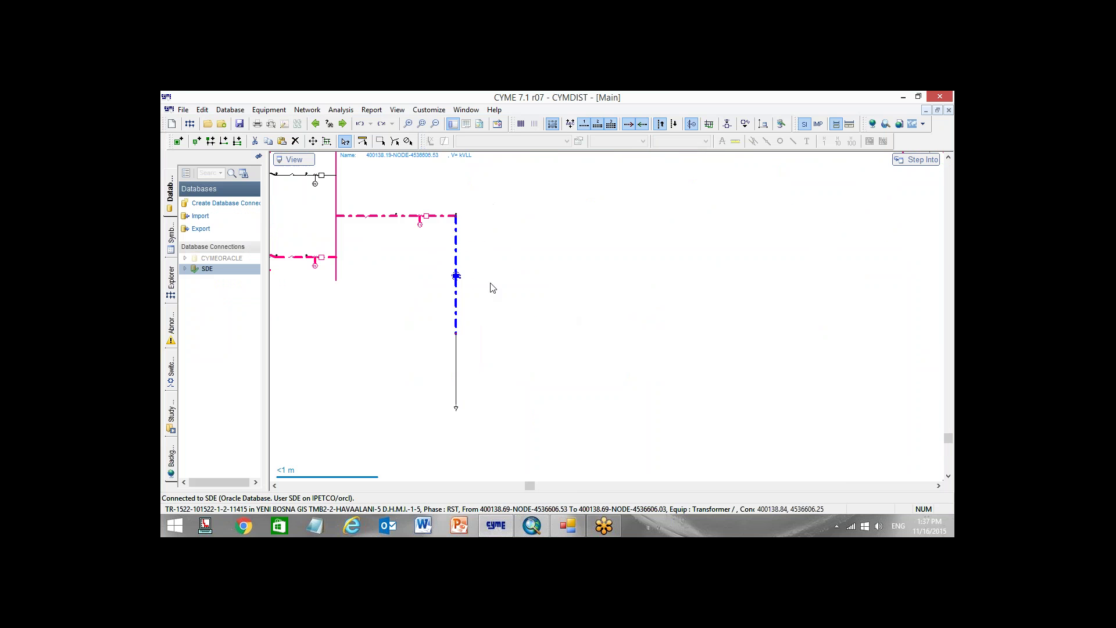
scroll(572, 340, down, 10)
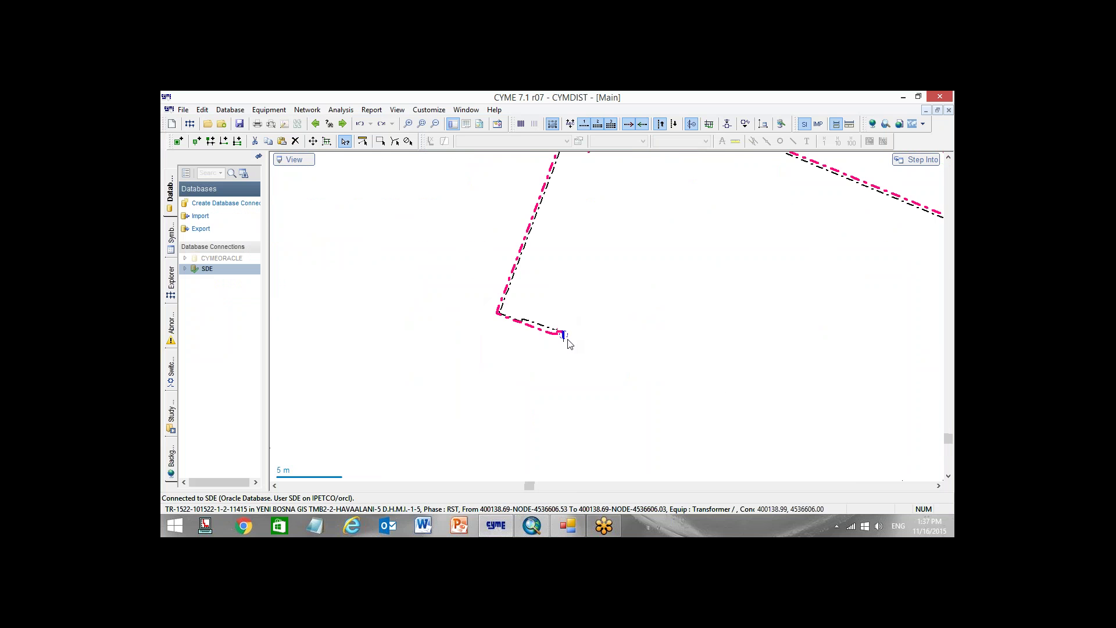
click(568, 526)
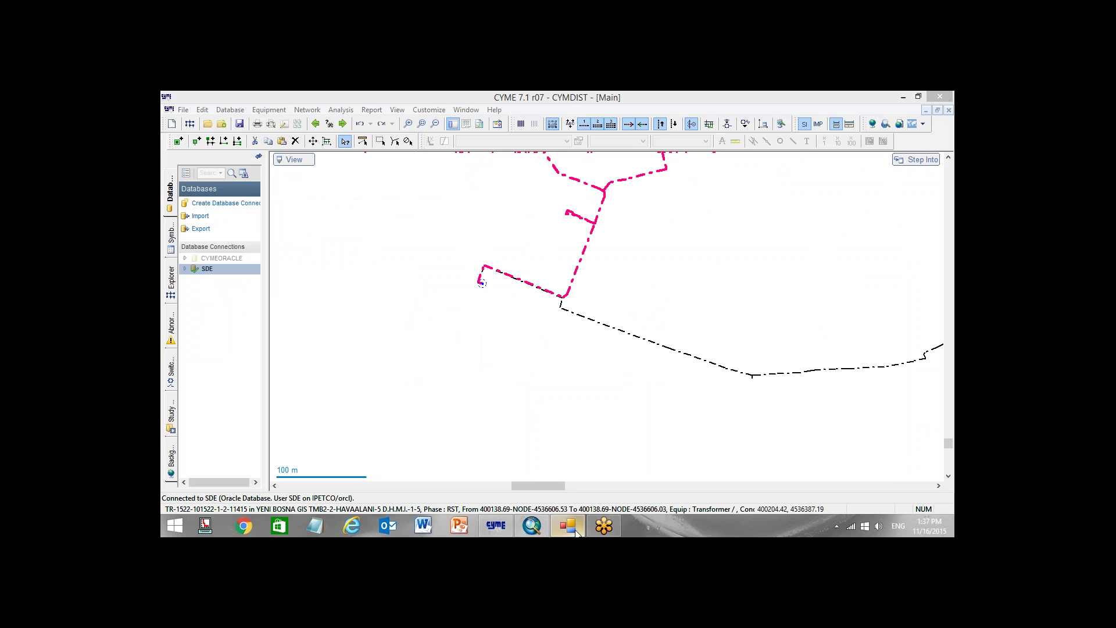
Disable Gateway updating, then run Evaluate Coordinates to generate a new X/T file
click(393, 141)
click(400, 153)
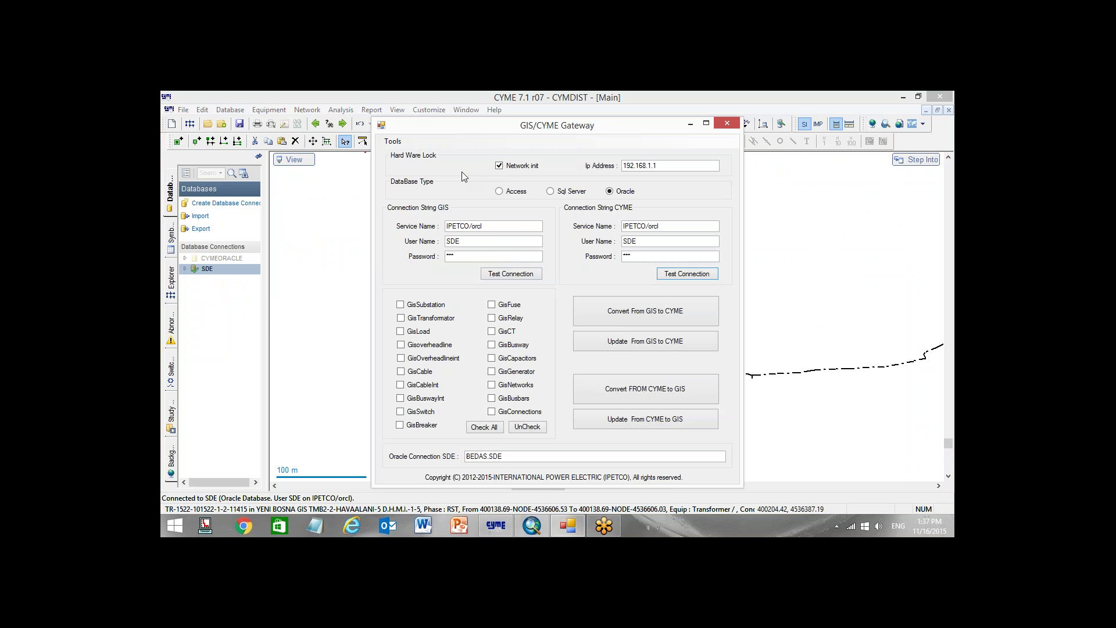
click(591, 344)
click(393, 141)
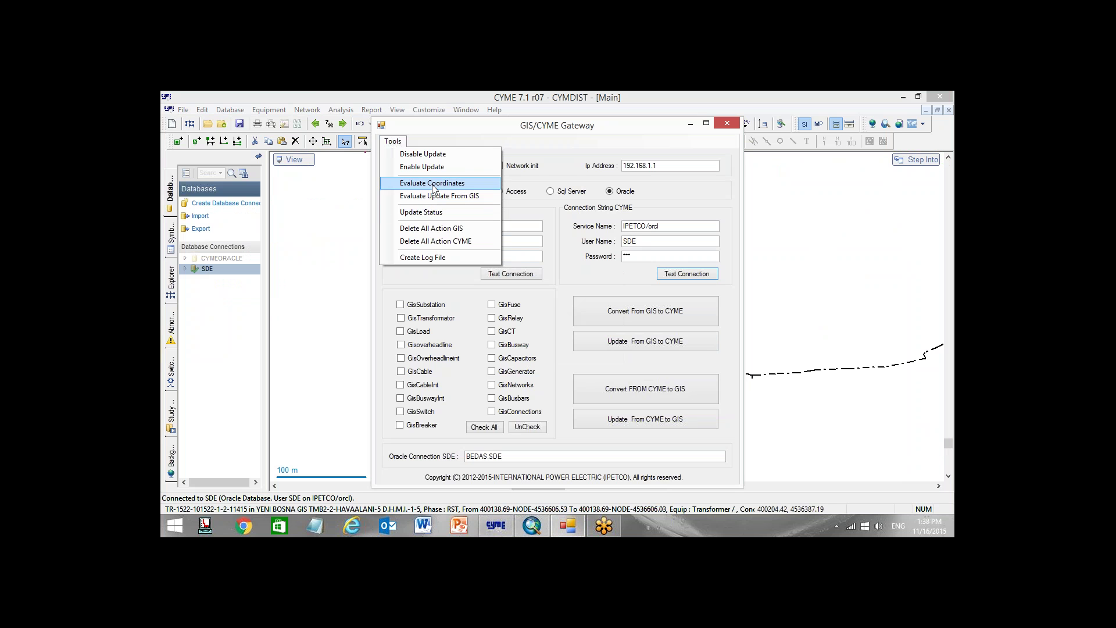
click(431, 184)
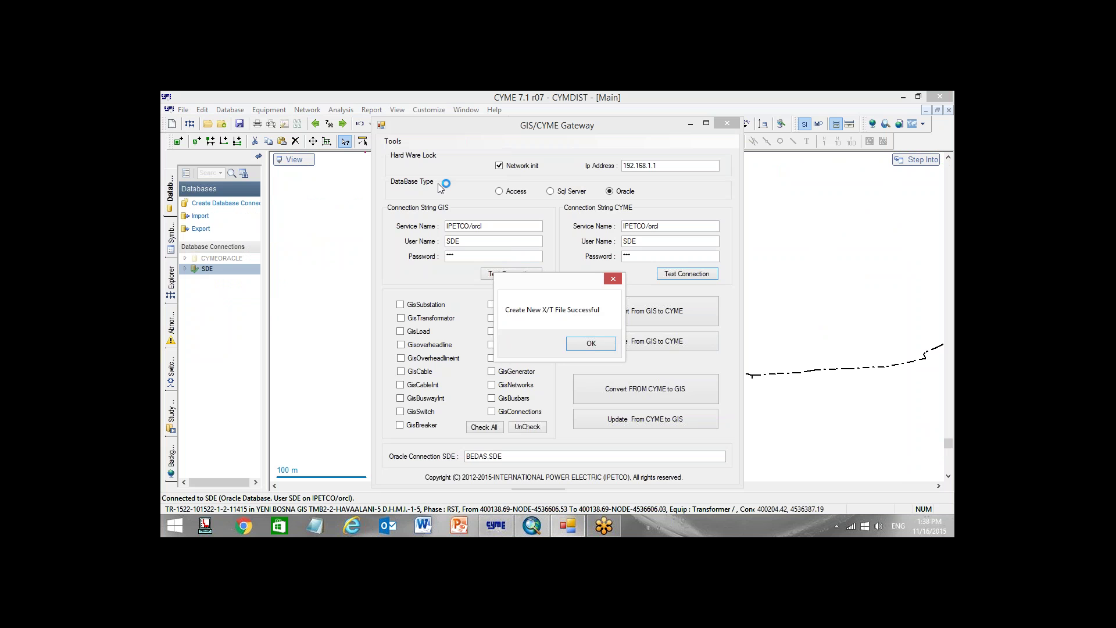
click(591, 343)
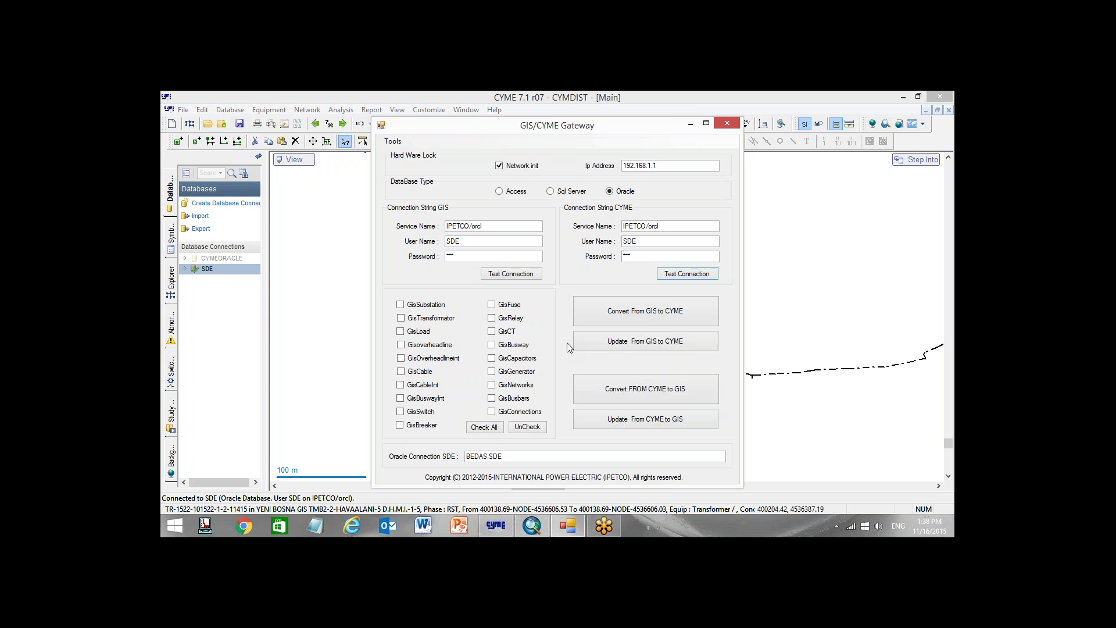
Zoom the CYMDIST map to the transformer at the end of the pink feeder line
click(546, 107)
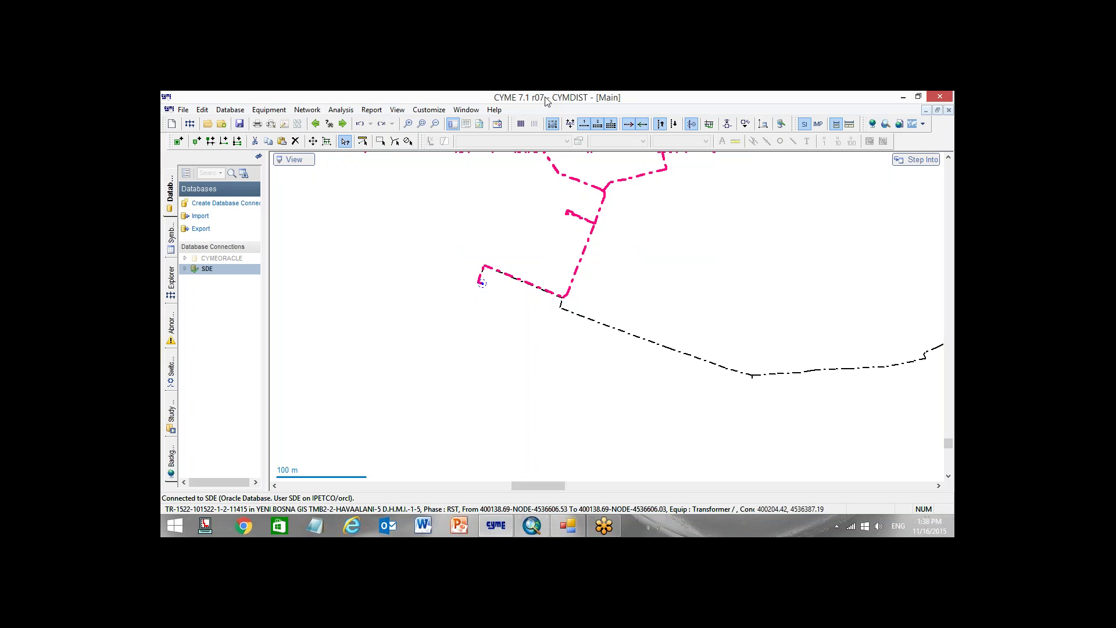
scroll(428, 294, up, 4)
scroll(356, 270, down, 4)
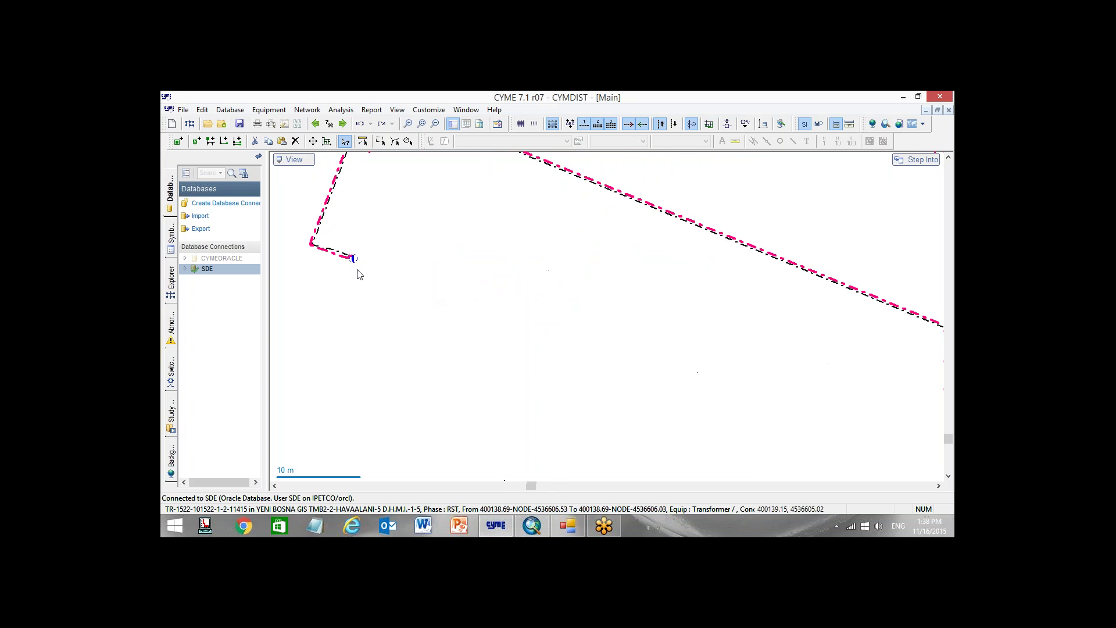
scroll(356, 278, down, 1)
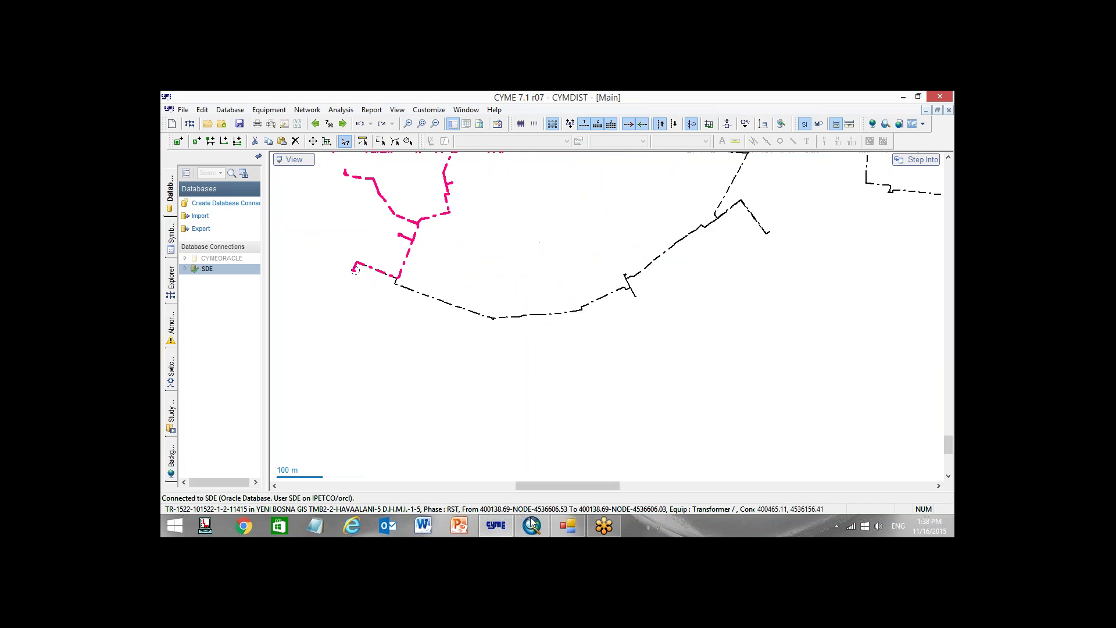
click(532, 525)
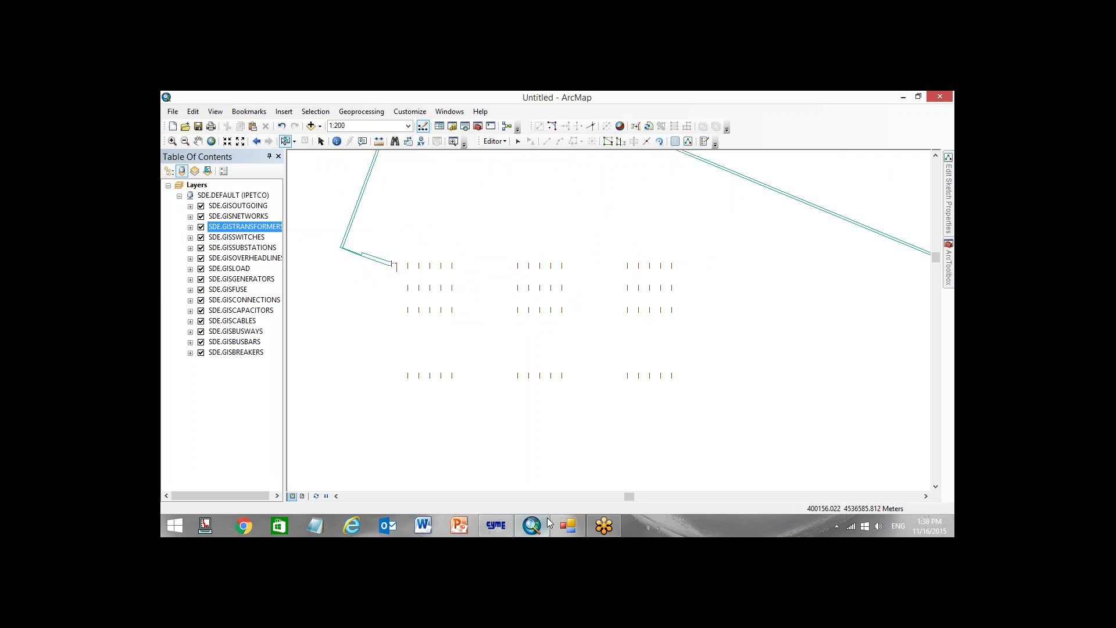
click(496, 525)
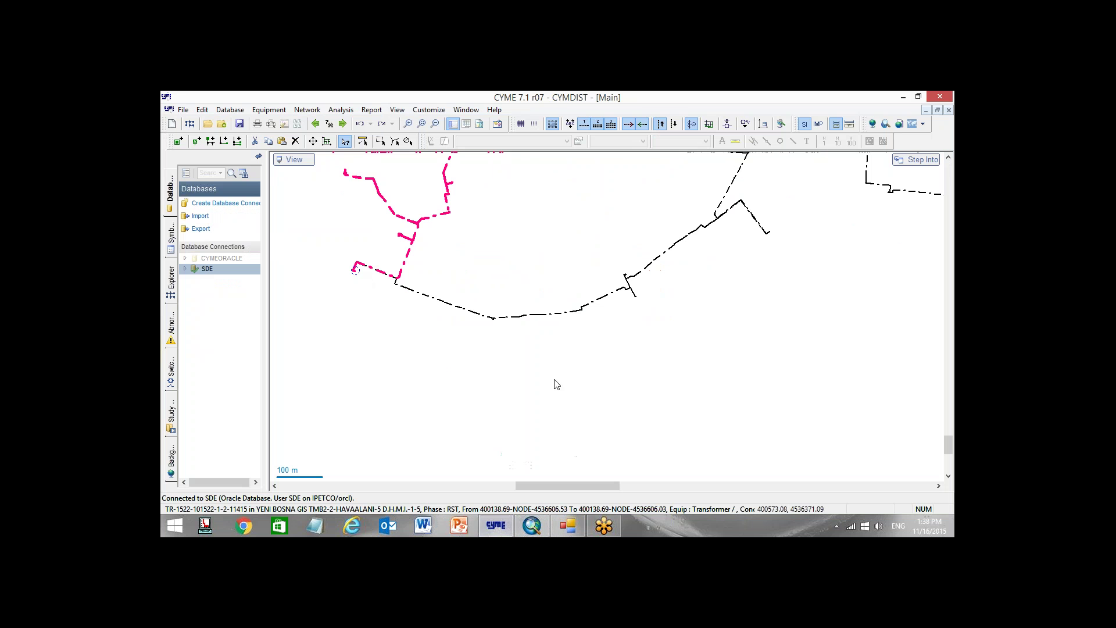
scroll(422, 287, up, 10)
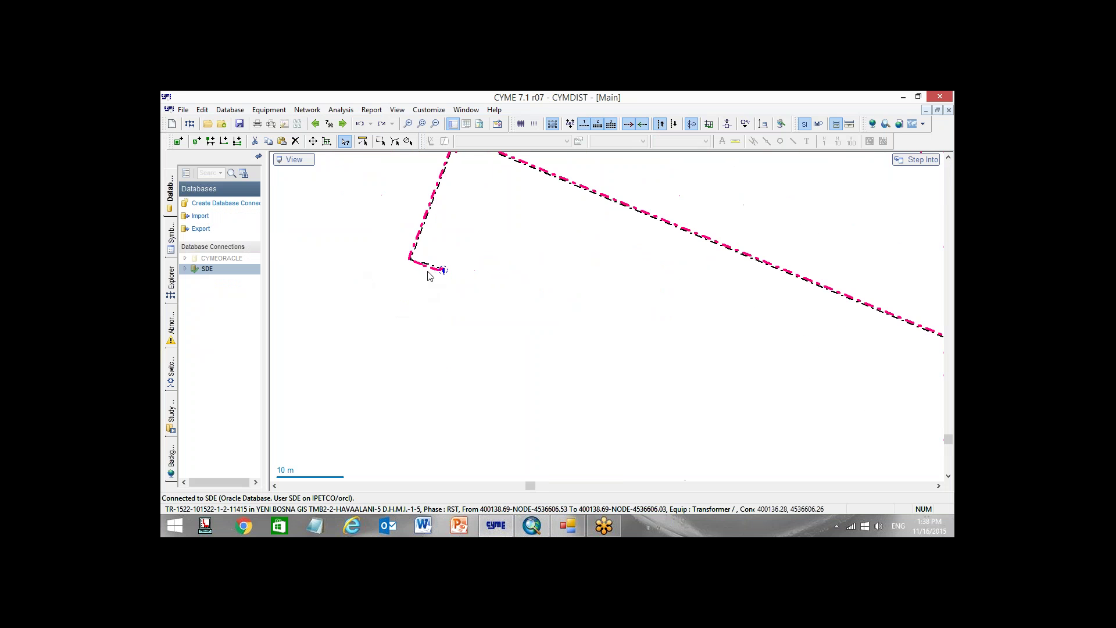
scroll(429, 275, up, 5)
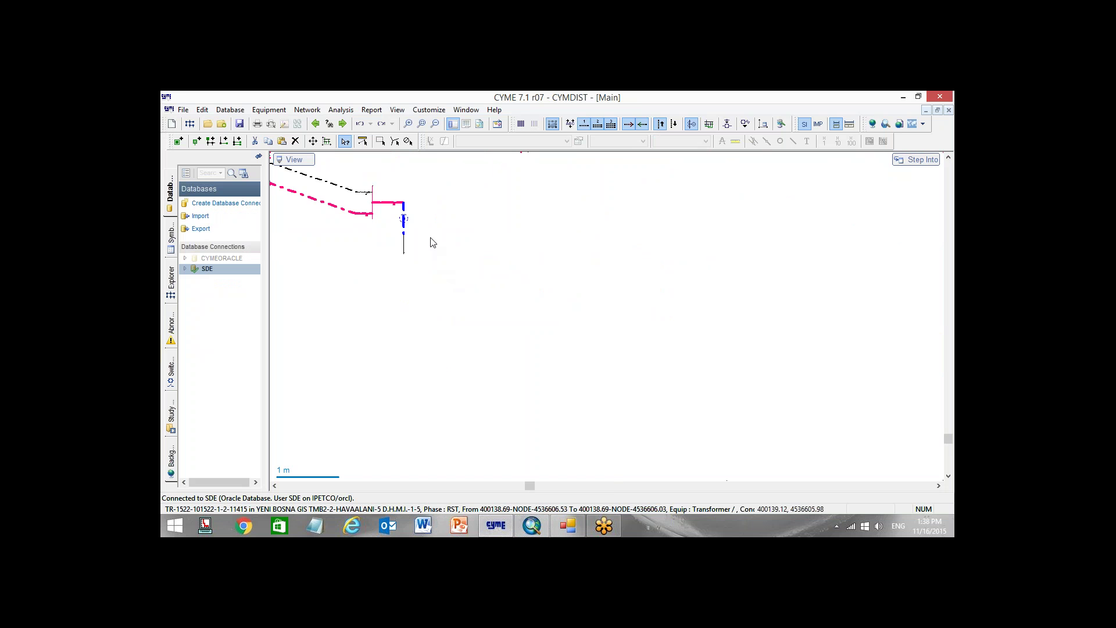
scroll(485, 285, down, 3)
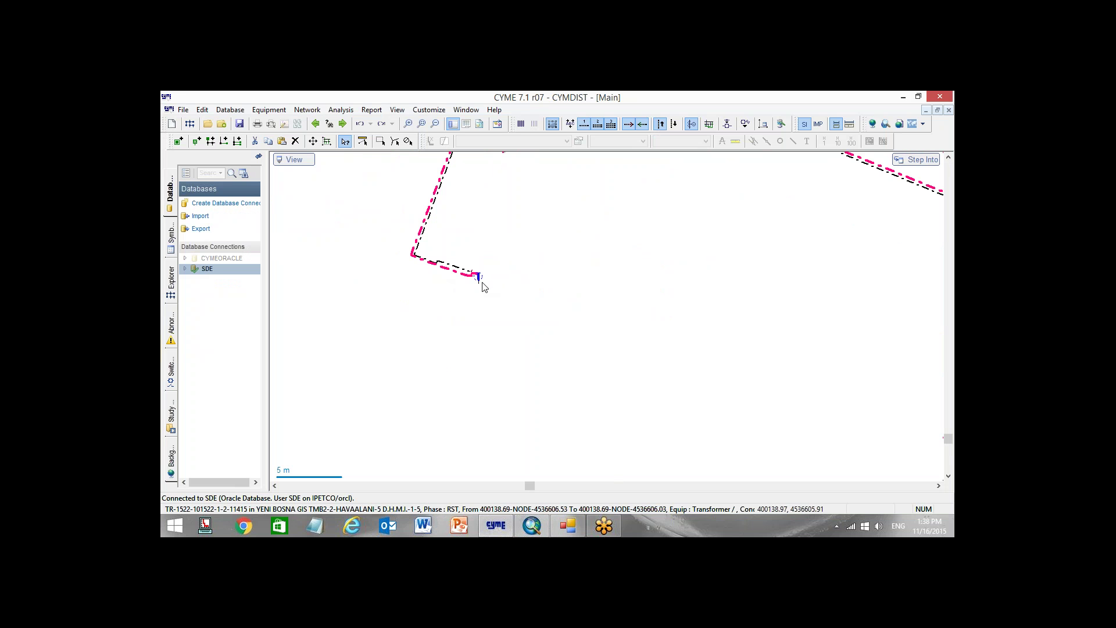
Run Update From GIS to CYME, acknowledge the success message, and return to the CYMDIST map
click(568, 525)
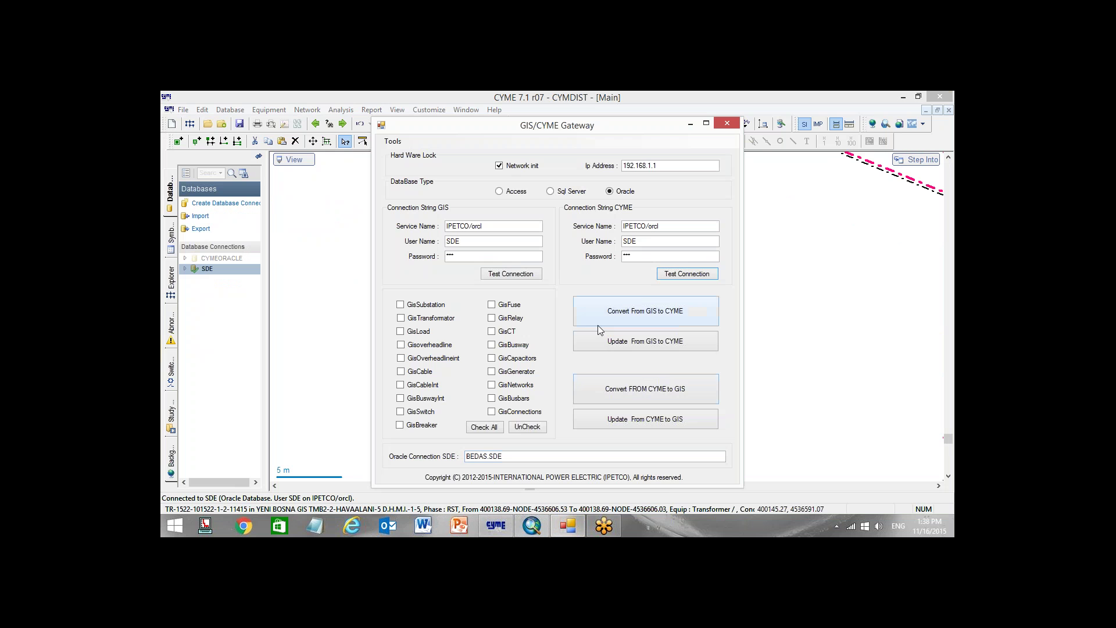
click(638, 344)
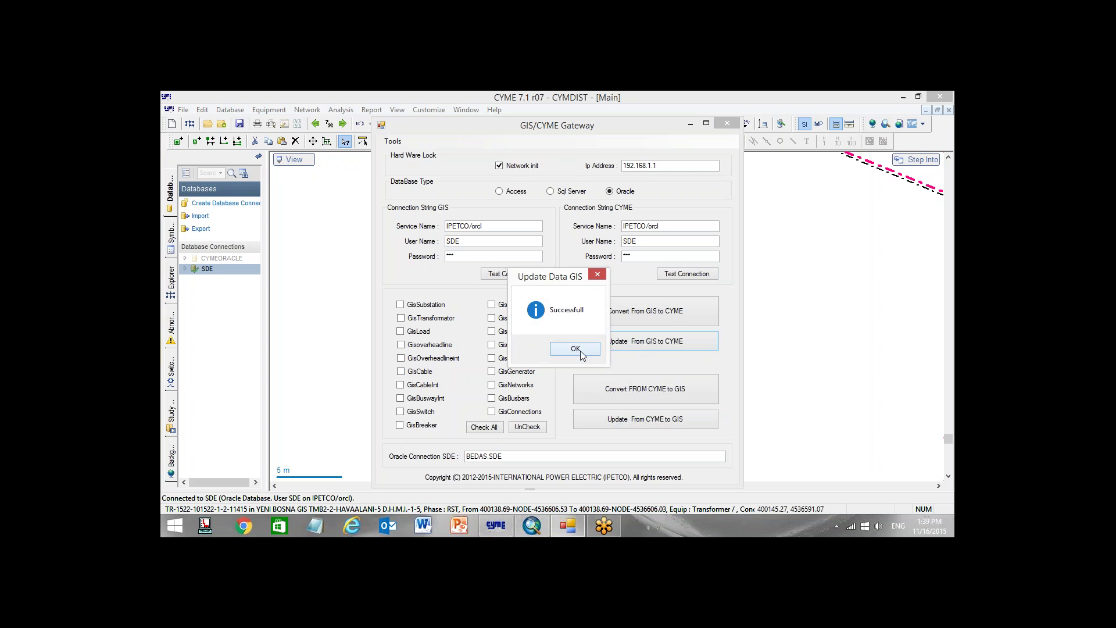
click(576, 349)
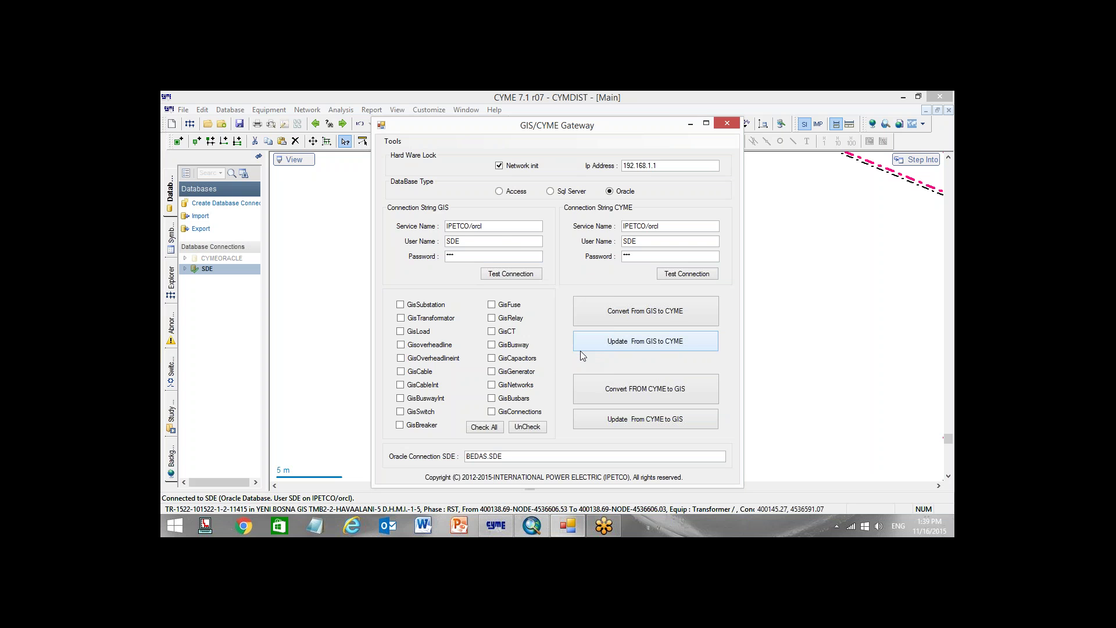
click(392, 141)
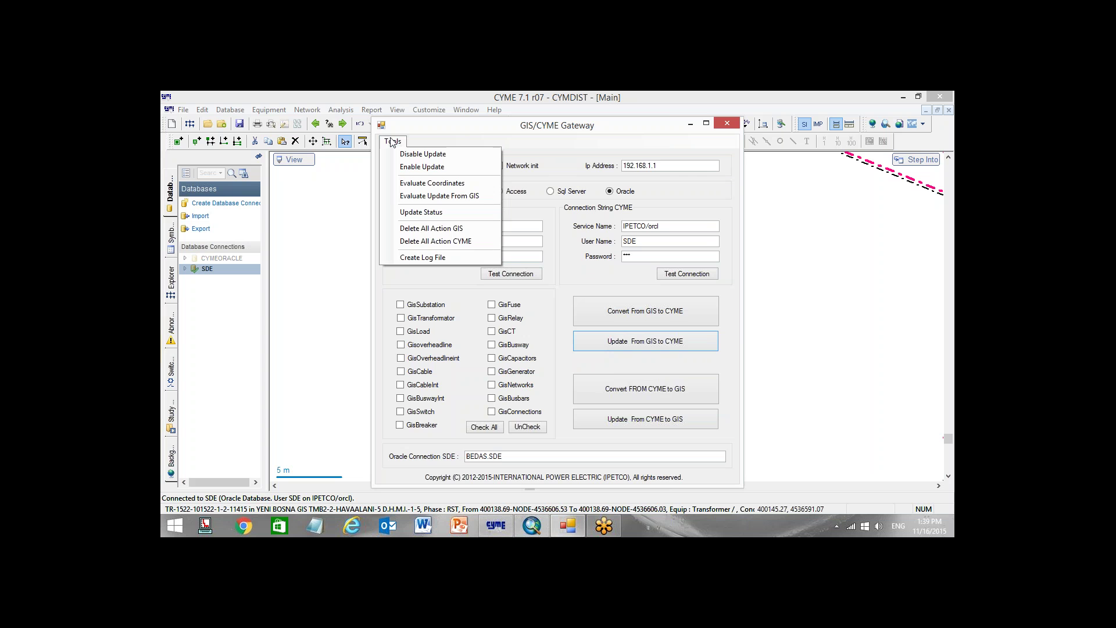
click(616, 131)
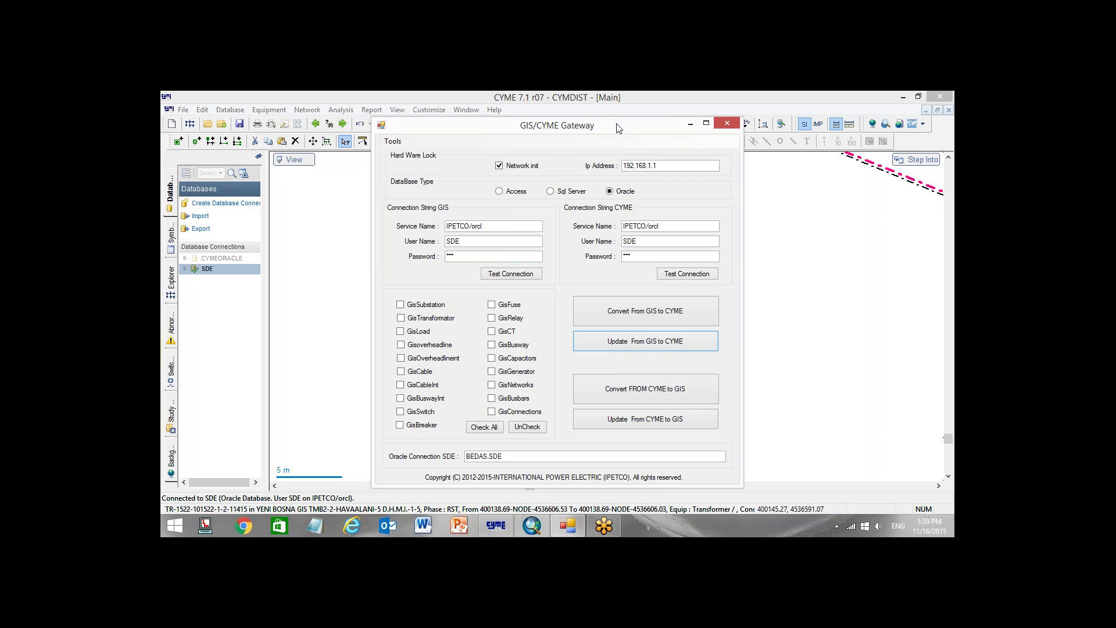
click(242, 269)
Disconnect from the SDE database, closing the study, then reconnect using the login password
scroll(451, 309, up, 3)
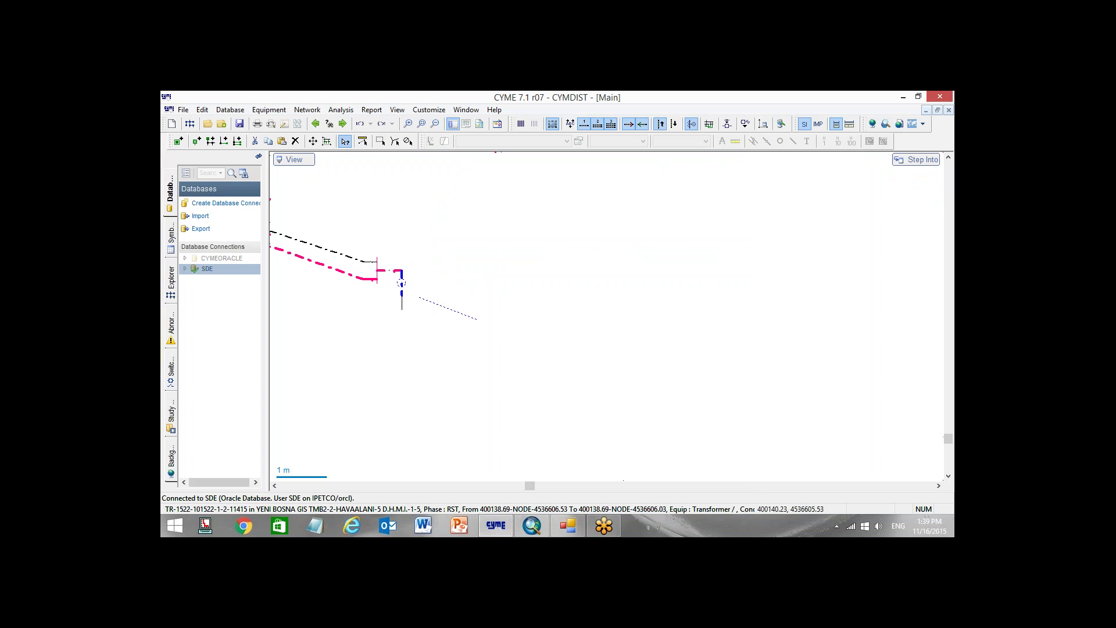
right_click(242, 269)
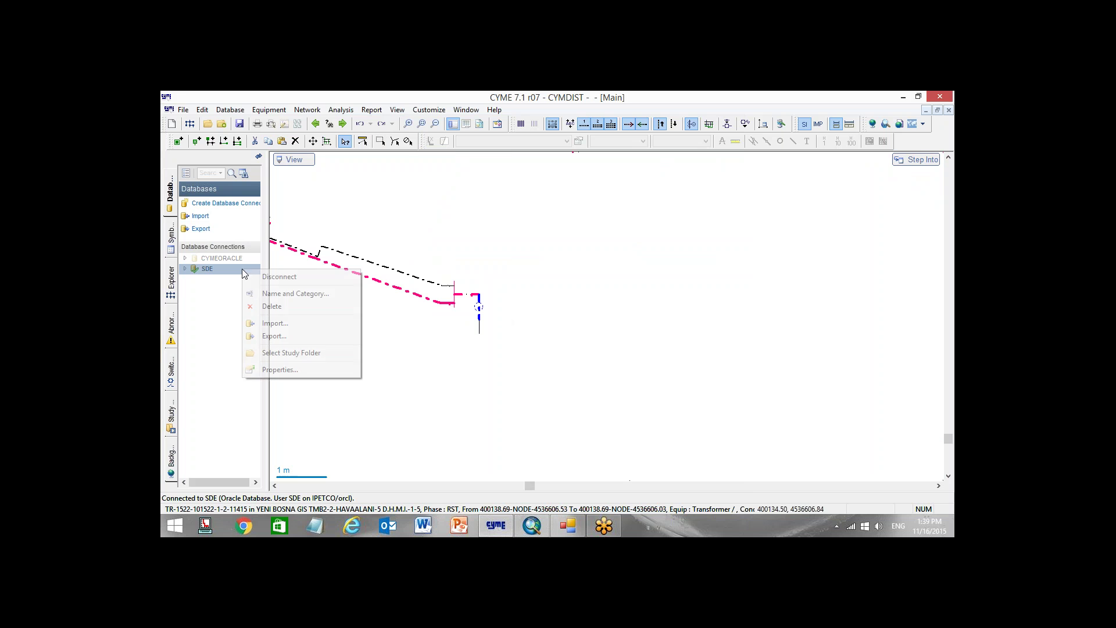
click(263, 277)
click(581, 332)
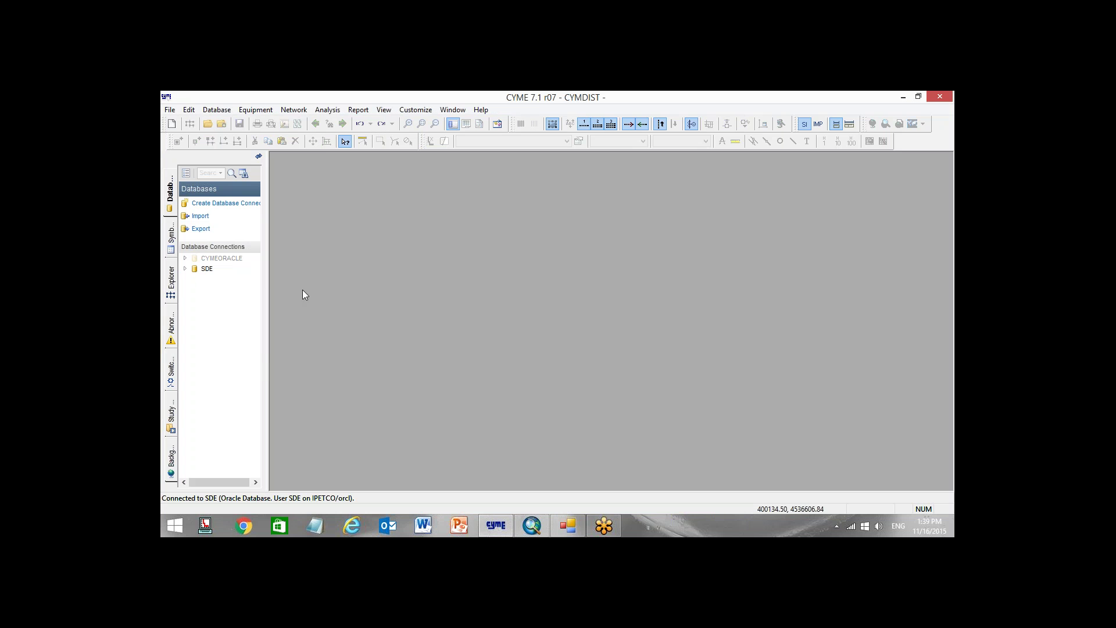
right_click(211, 272)
click(323, 275)
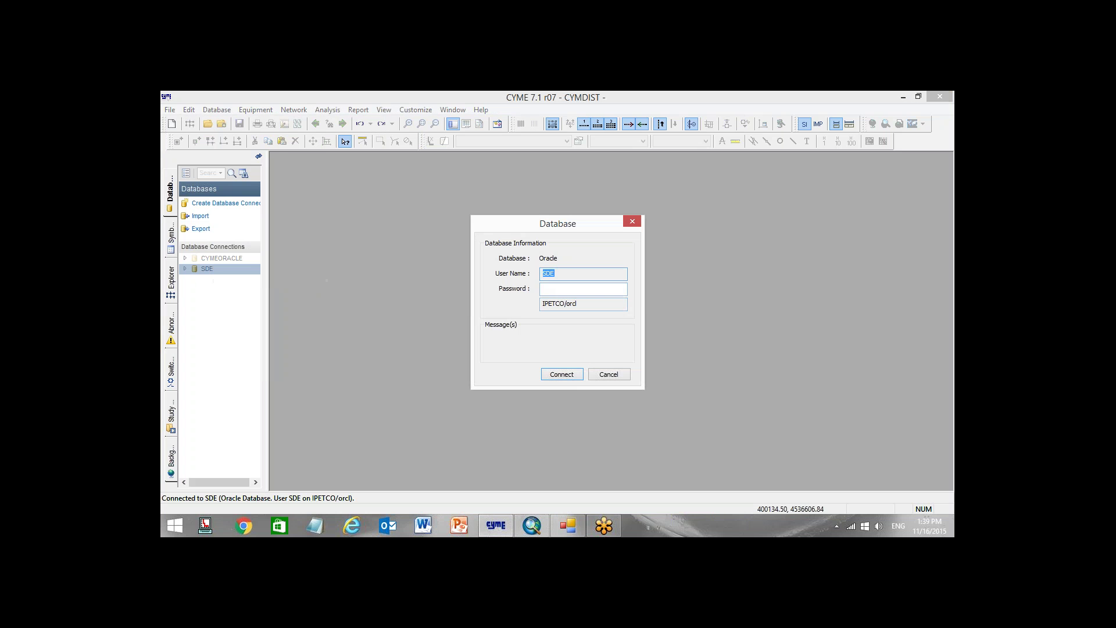
text(sde)
click(572, 379)
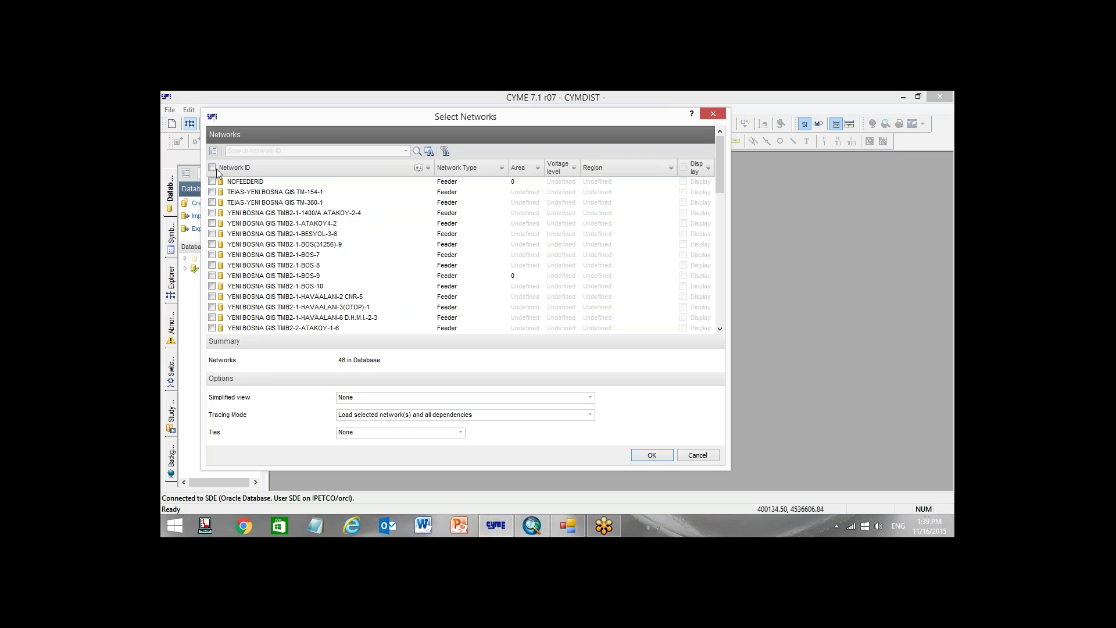
Load all 46 networks and close the Input Data Error Report
click(211, 168)
click(653, 454)
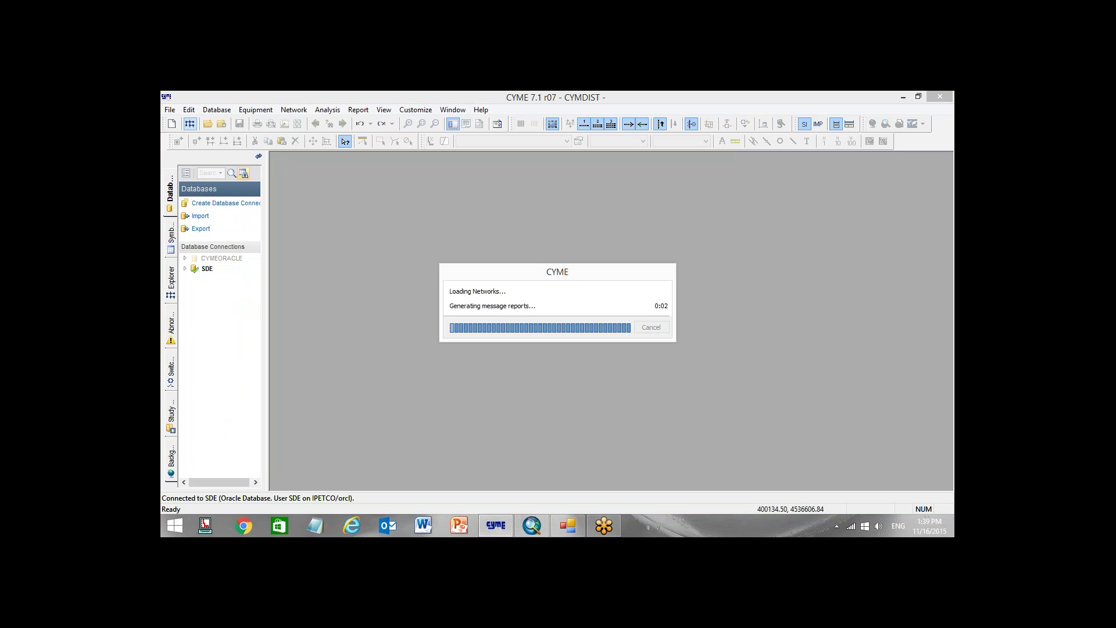
right_click(185, 411)
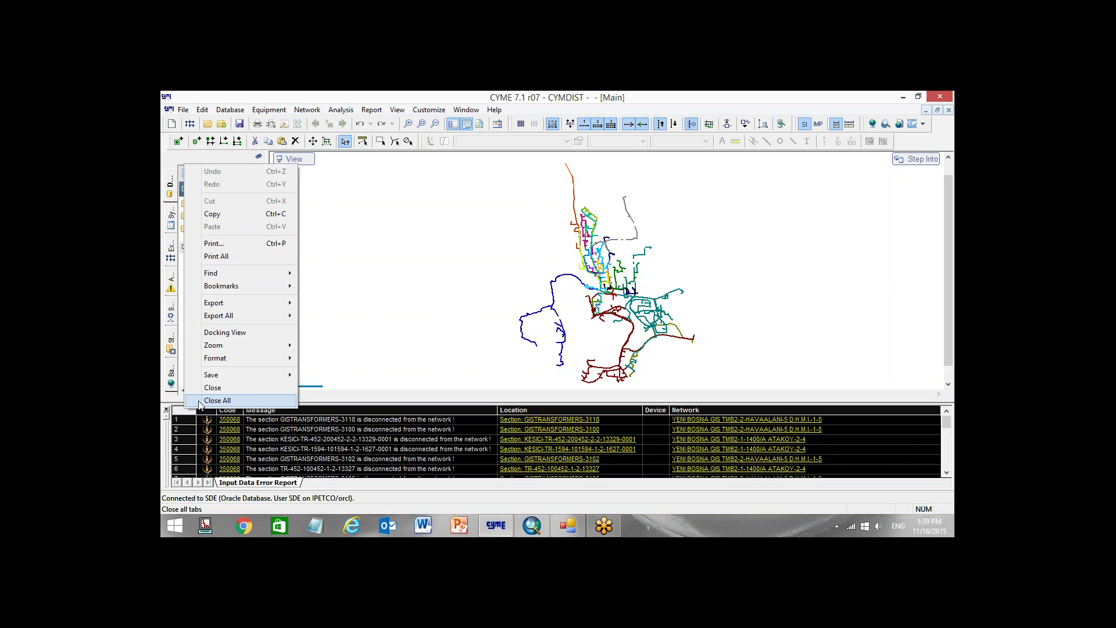
click(198, 401)
Zoom the CYMDIST map to the grid of newly drawn transformers
scroll(545, 345, up, 10)
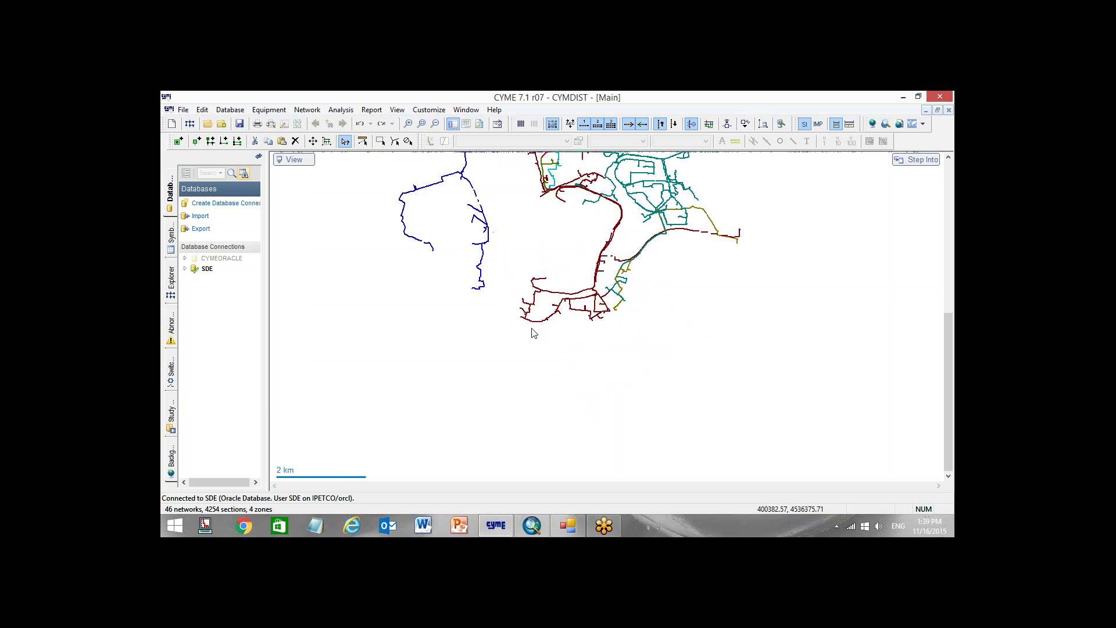
scroll(480, 348, up, 4)
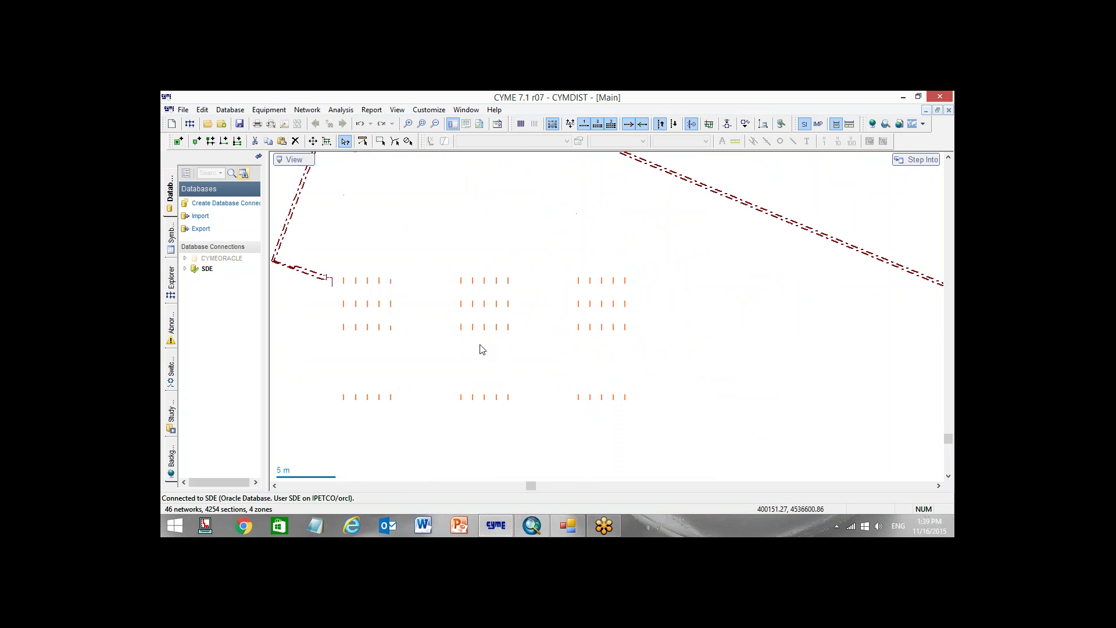
scroll(536, 331, down, 2)
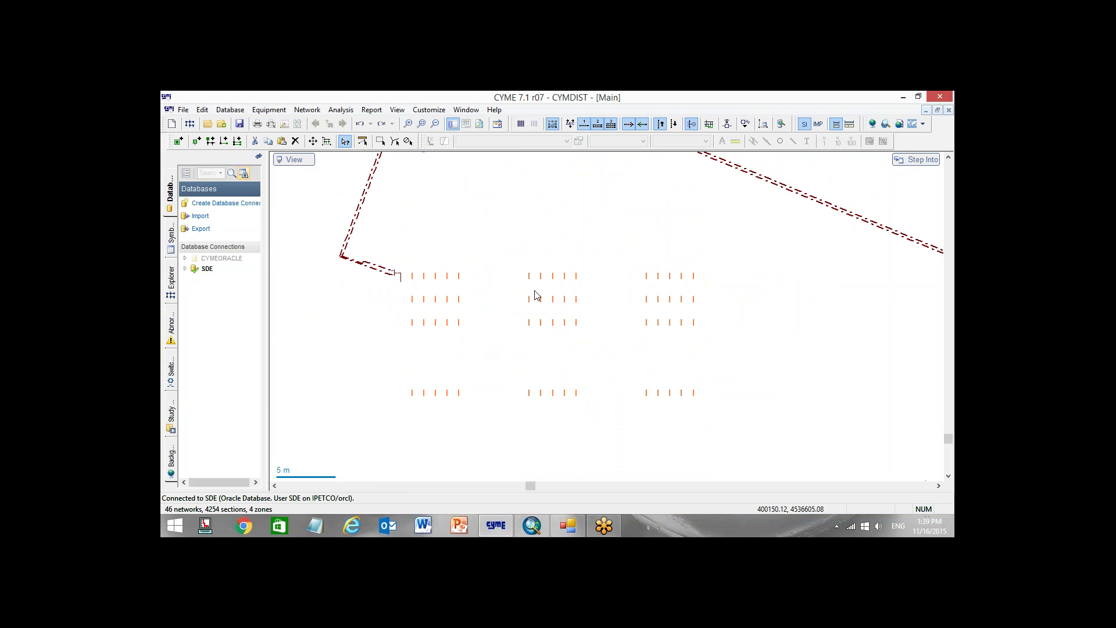
In ArcMap, select transformer 3124 and review its SDE.GISTRANSFORMERS attribute table, then close it
click(532, 525)
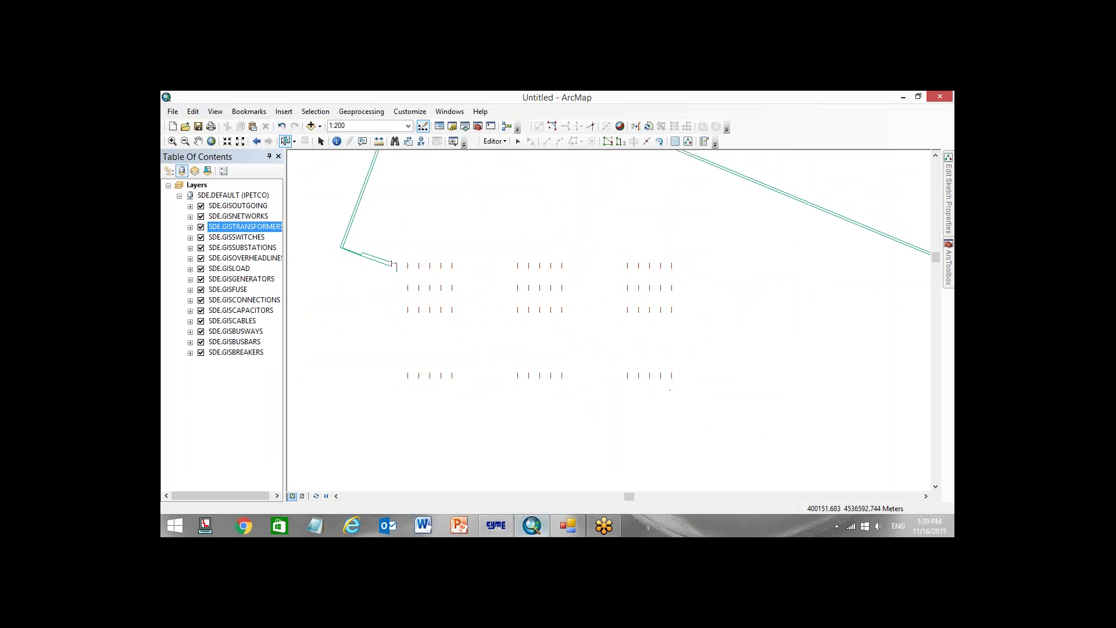
click(553, 378)
right_click(275, 227)
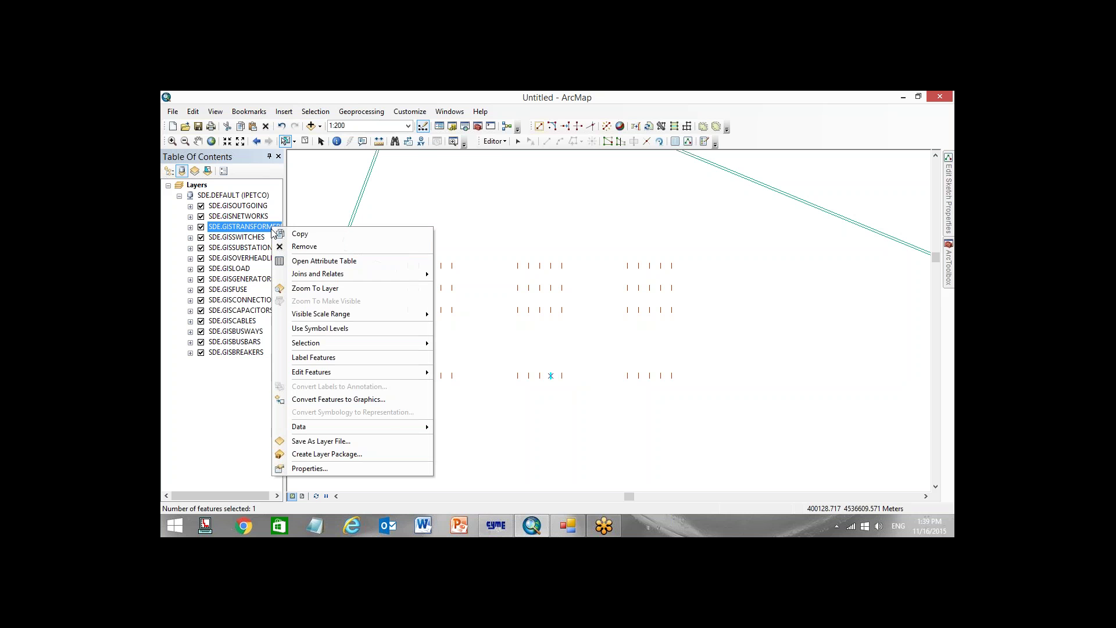
click(320, 266)
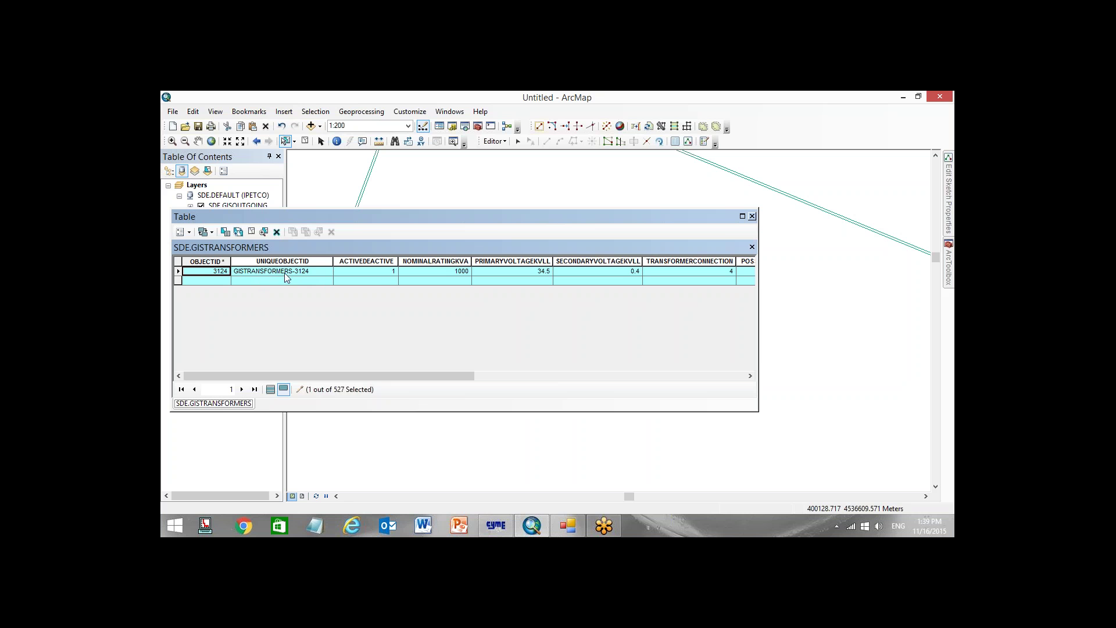
click(752, 217)
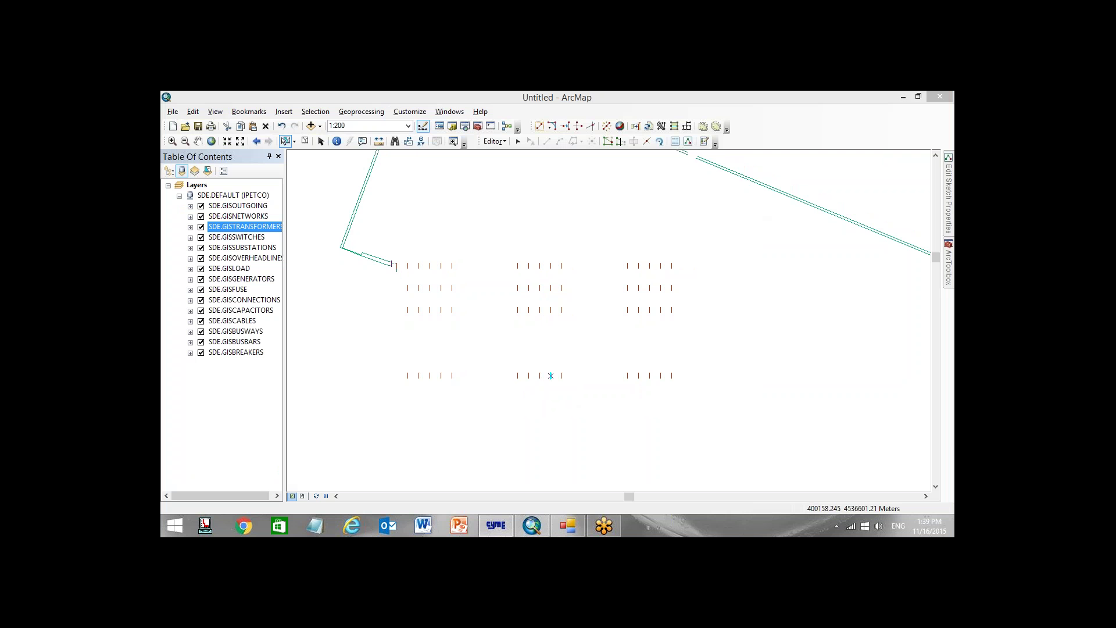
Open GISTRANSFORMERS-3124's section properties in CYMDIST, then its SDE.GISTRANSFORMERS attribute record in ArcMap
key(alt+Tab)
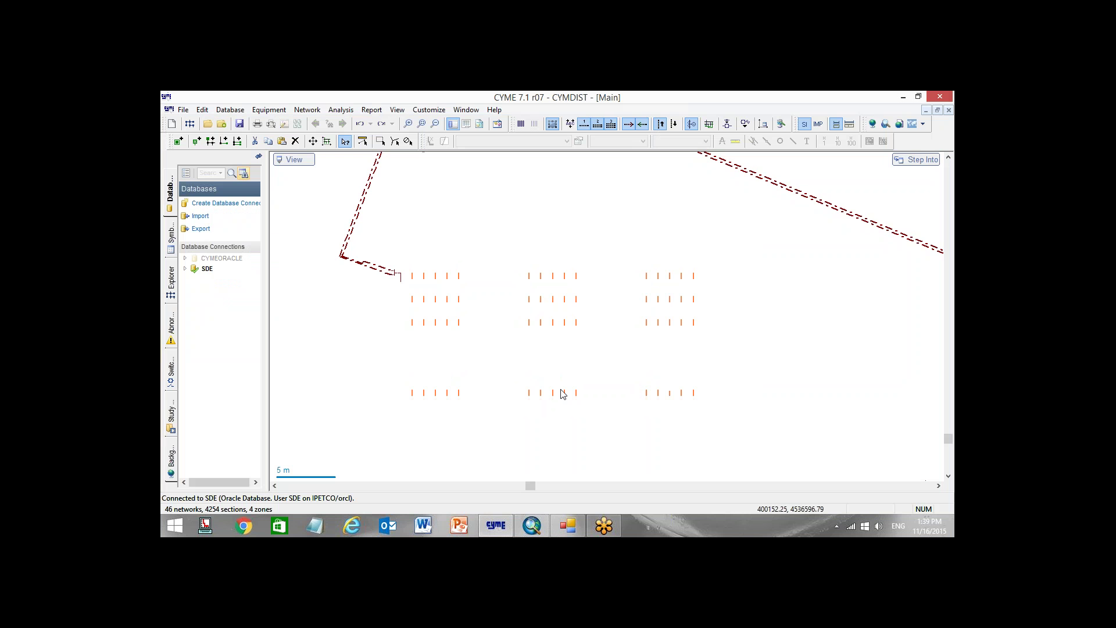
double_click(564, 392)
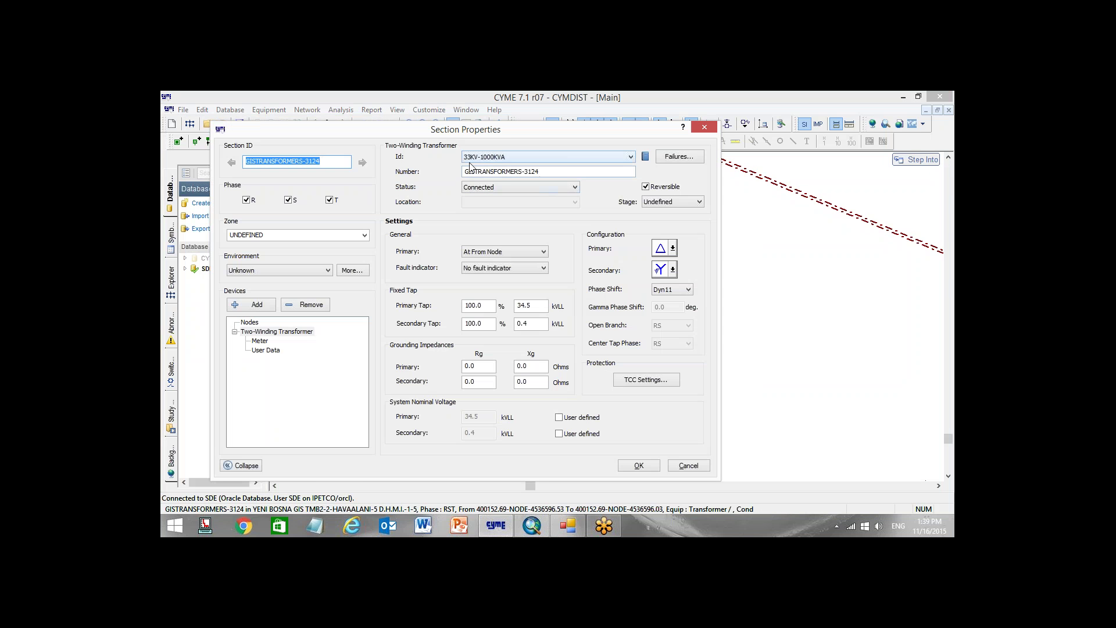
key(alt+Tab)
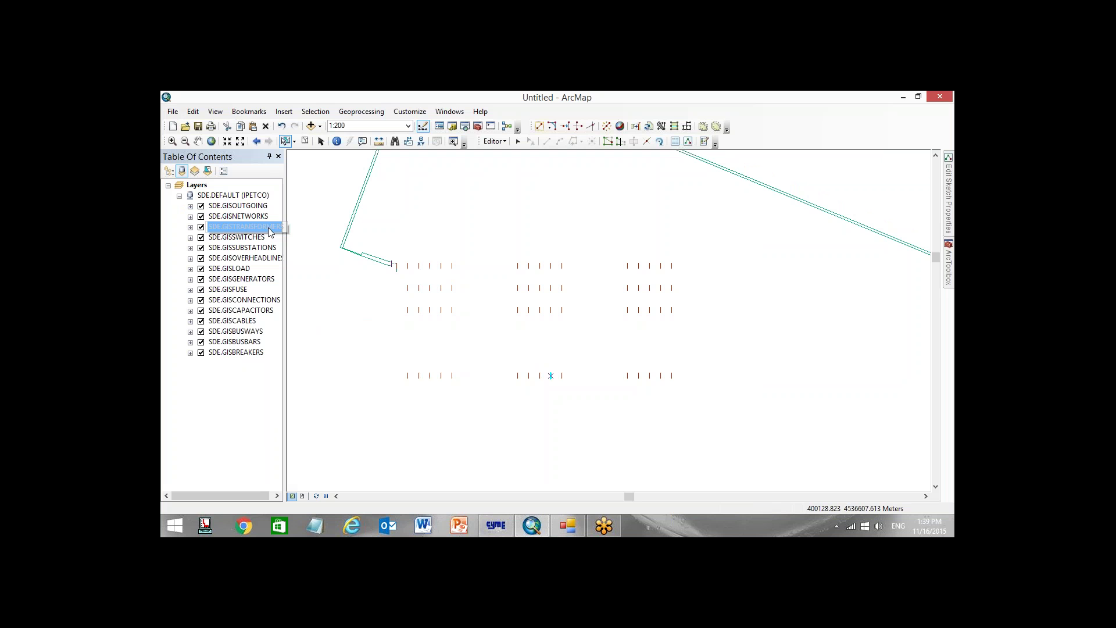
right_click(268, 227)
click(308, 260)
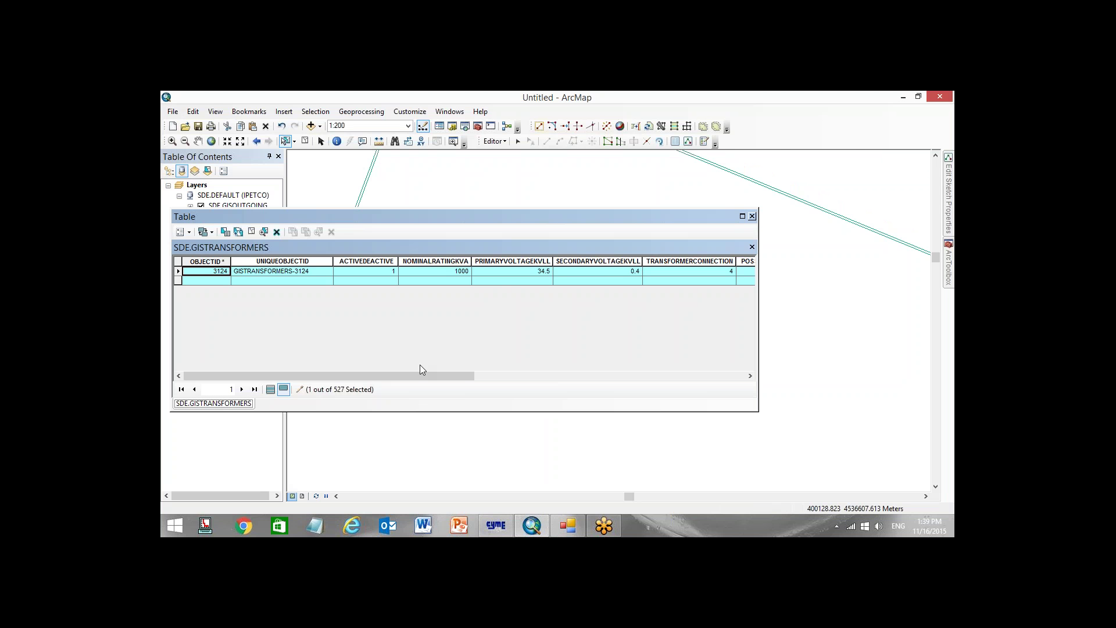
Scroll to transformer 3124's last attribute columns, then close the attribute table
mouse_move(409, 375)
mouse_down()
mouse_move(670, 381)
mouse_move(408, 388)
mouse_up()
click(751, 216)
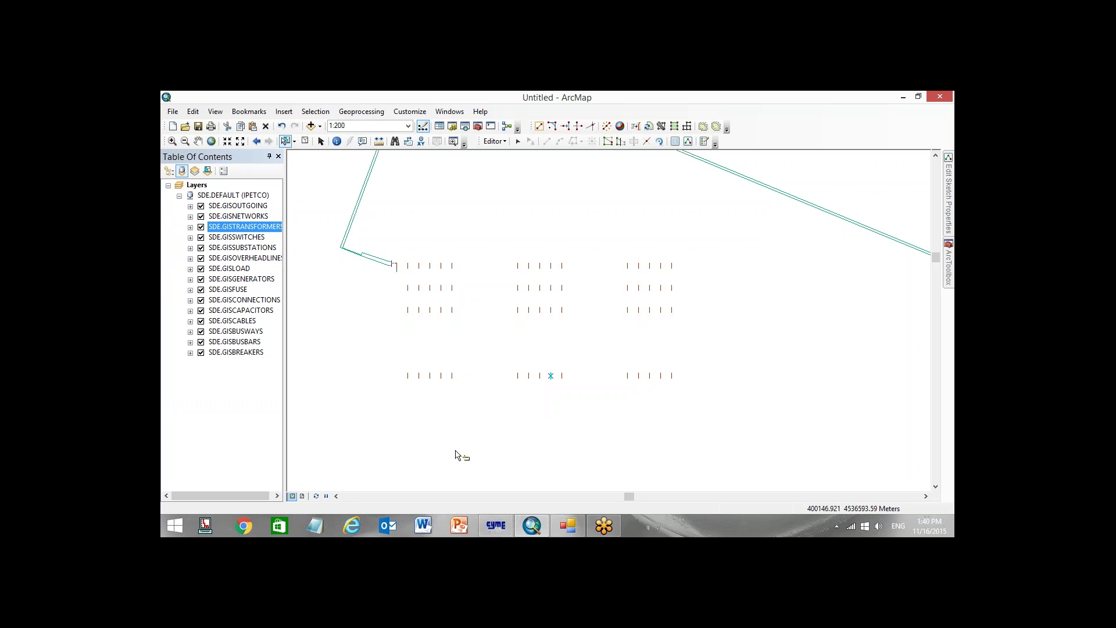